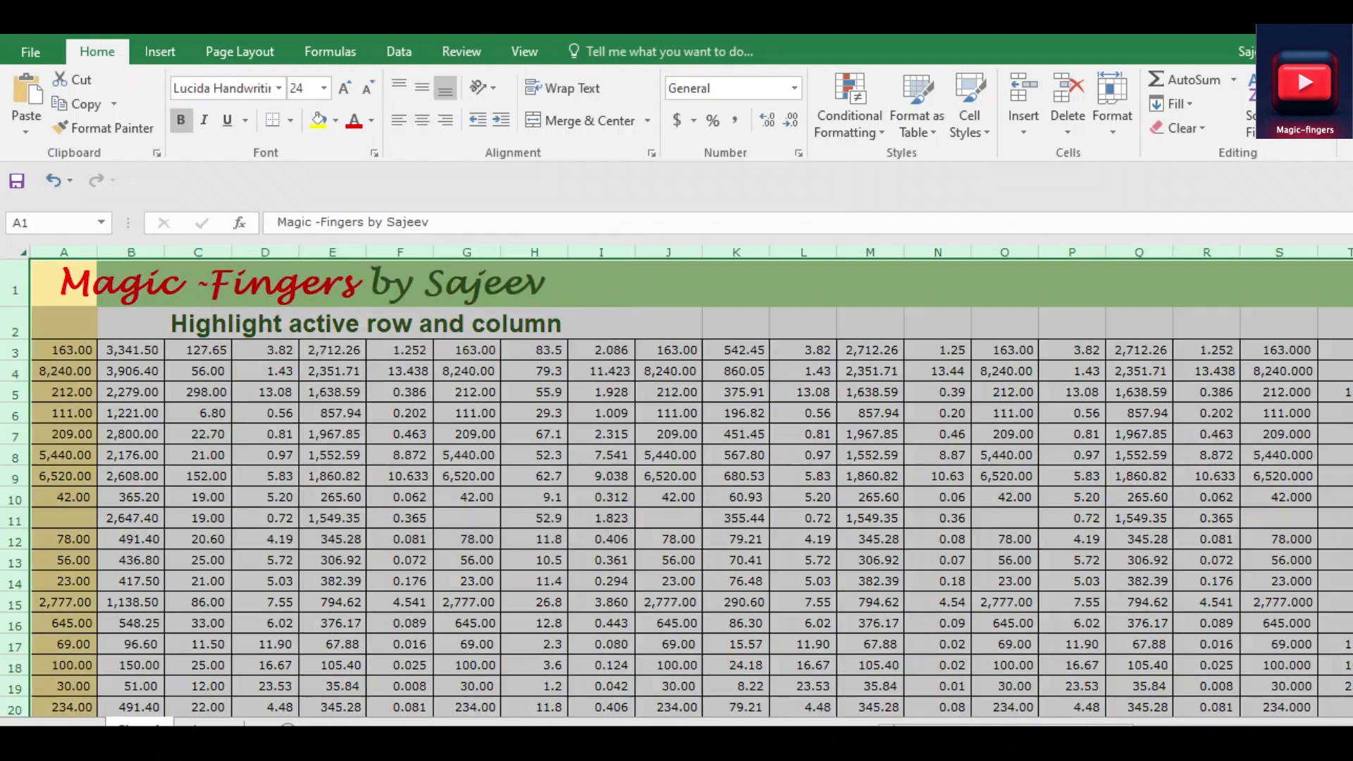
Select scattered cells across the data, including I11, G9, B3, F7, H17 and N14, to check the active row and column highlighting
click(601, 519)
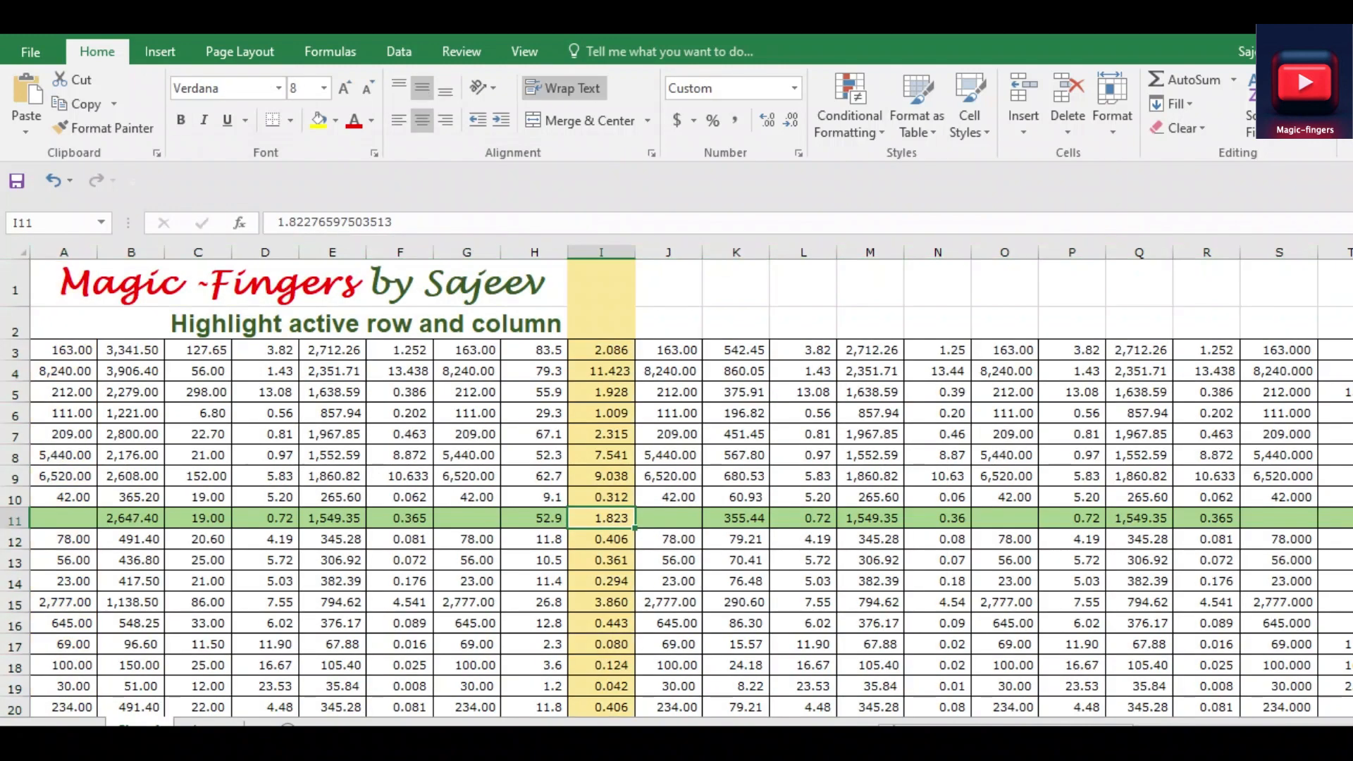
click(64, 350)
click(466, 476)
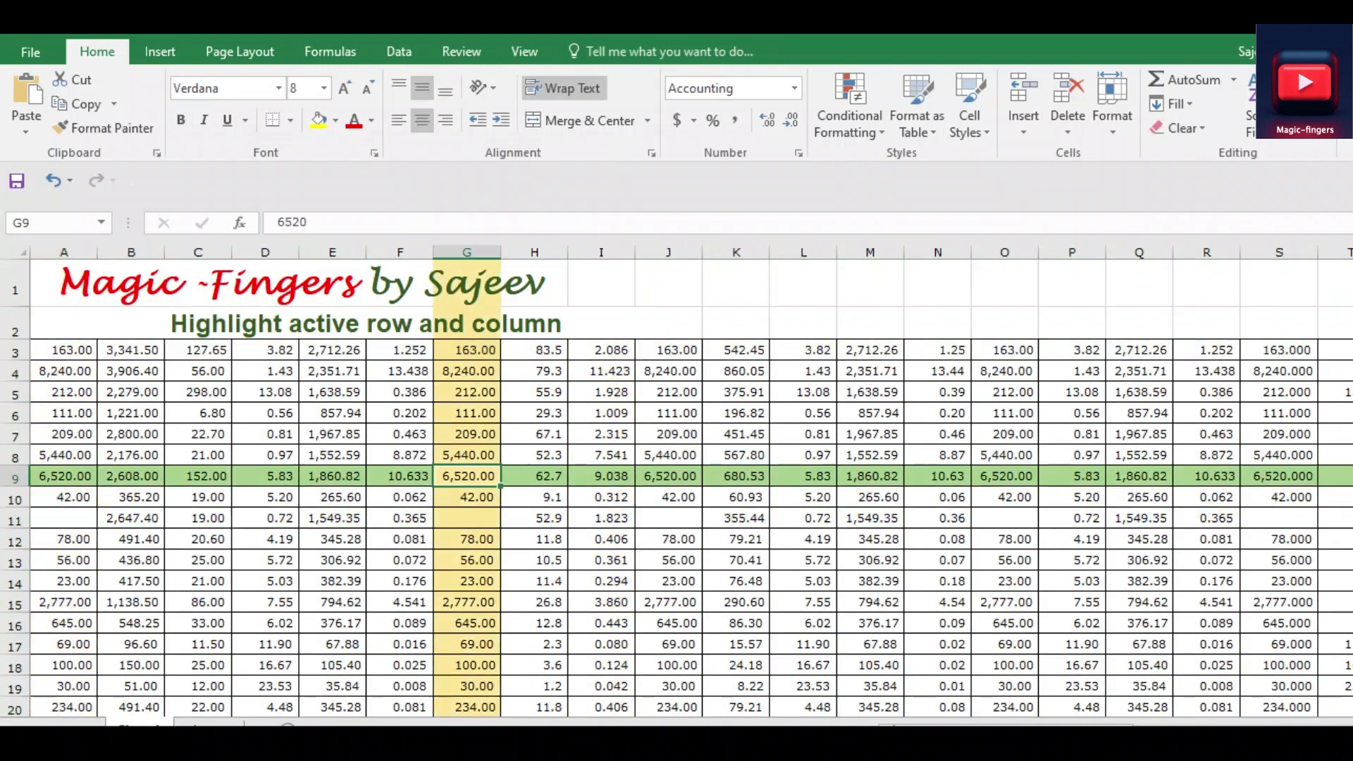
click(63, 350)
click(131, 350)
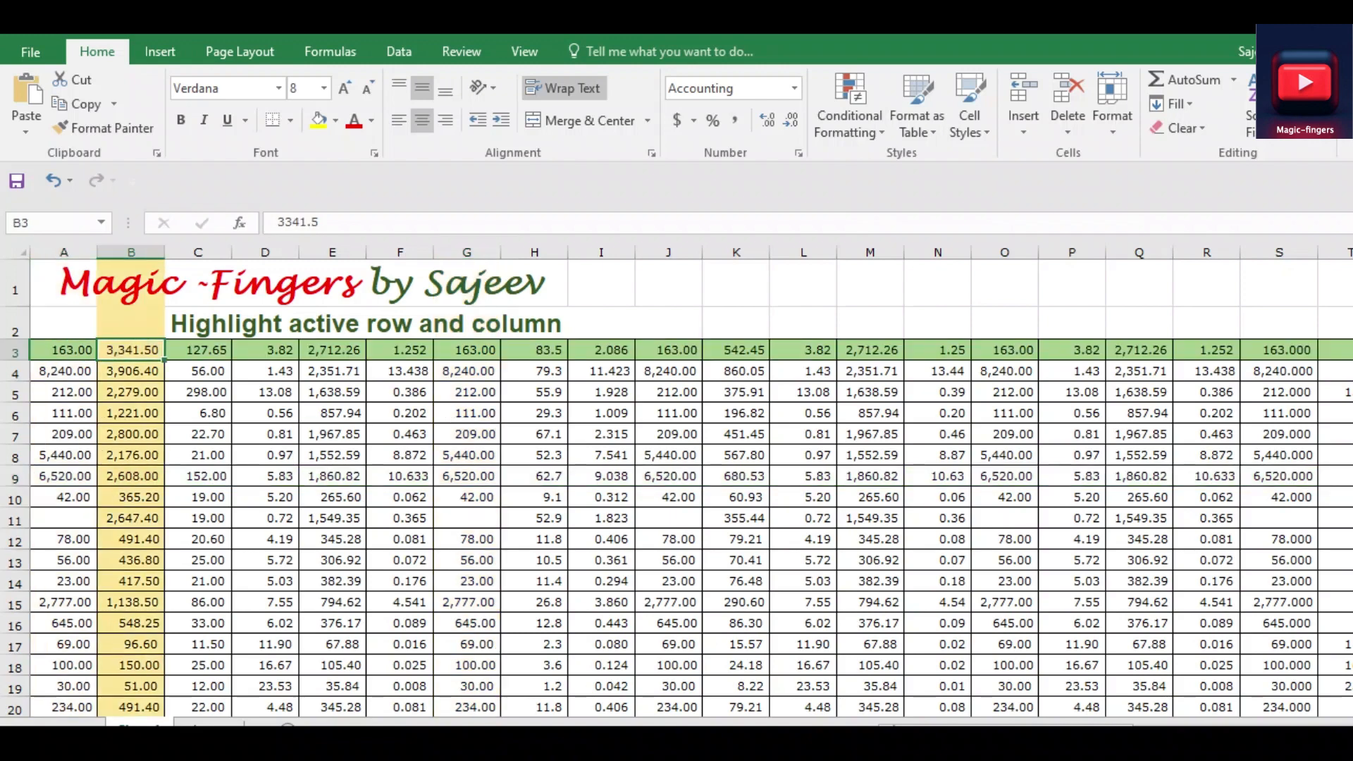
click(198, 371)
click(265, 350)
click(400, 434)
click(535, 644)
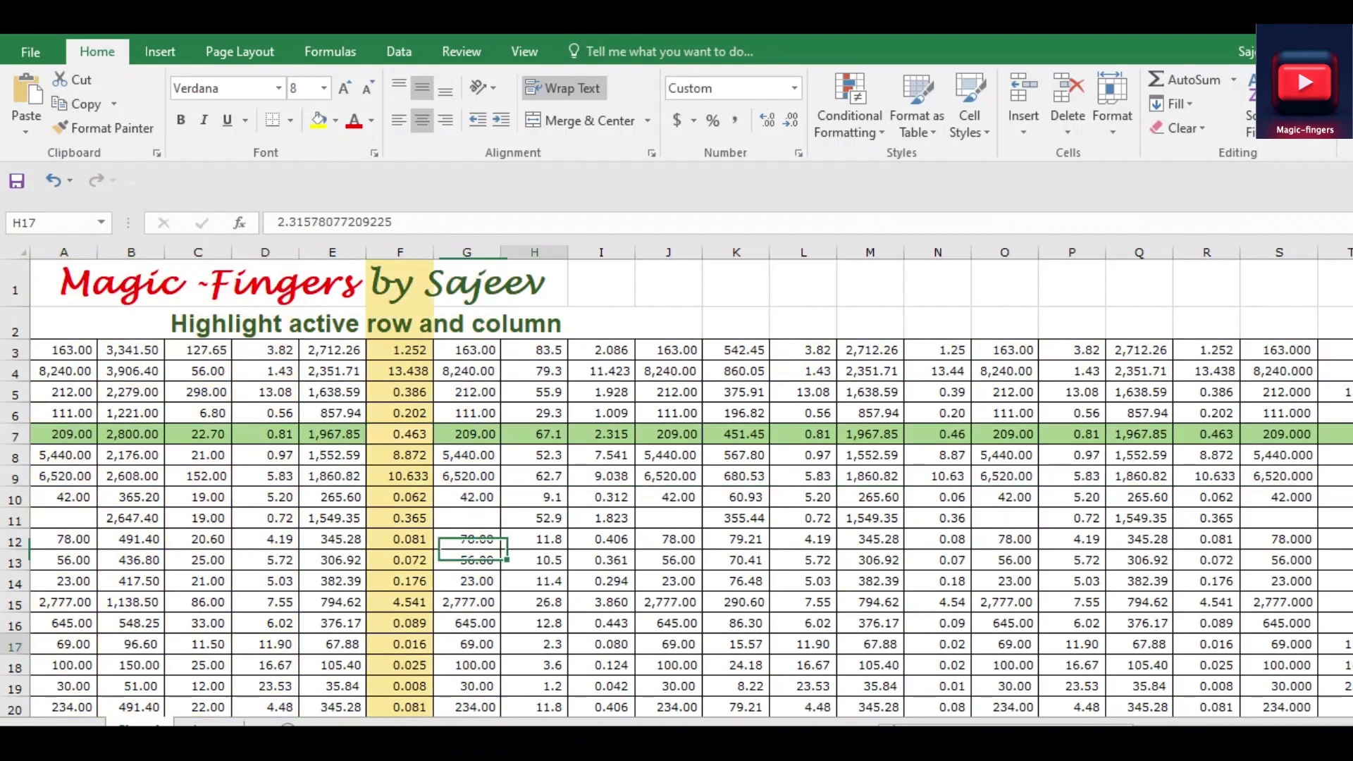
click(937, 581)
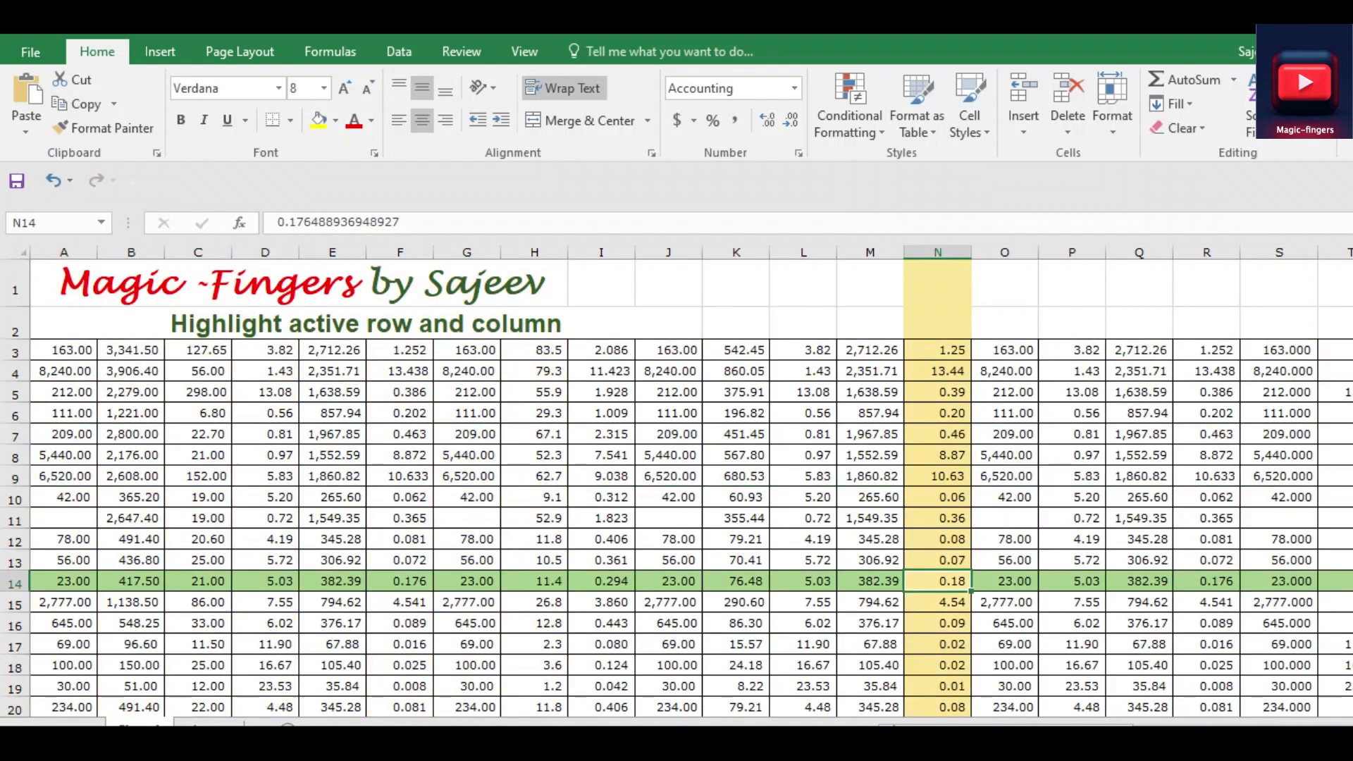
Examine how far the highlighting of row 14 and column N extends across and down the sheet
scroll(690, 486, right, 7)
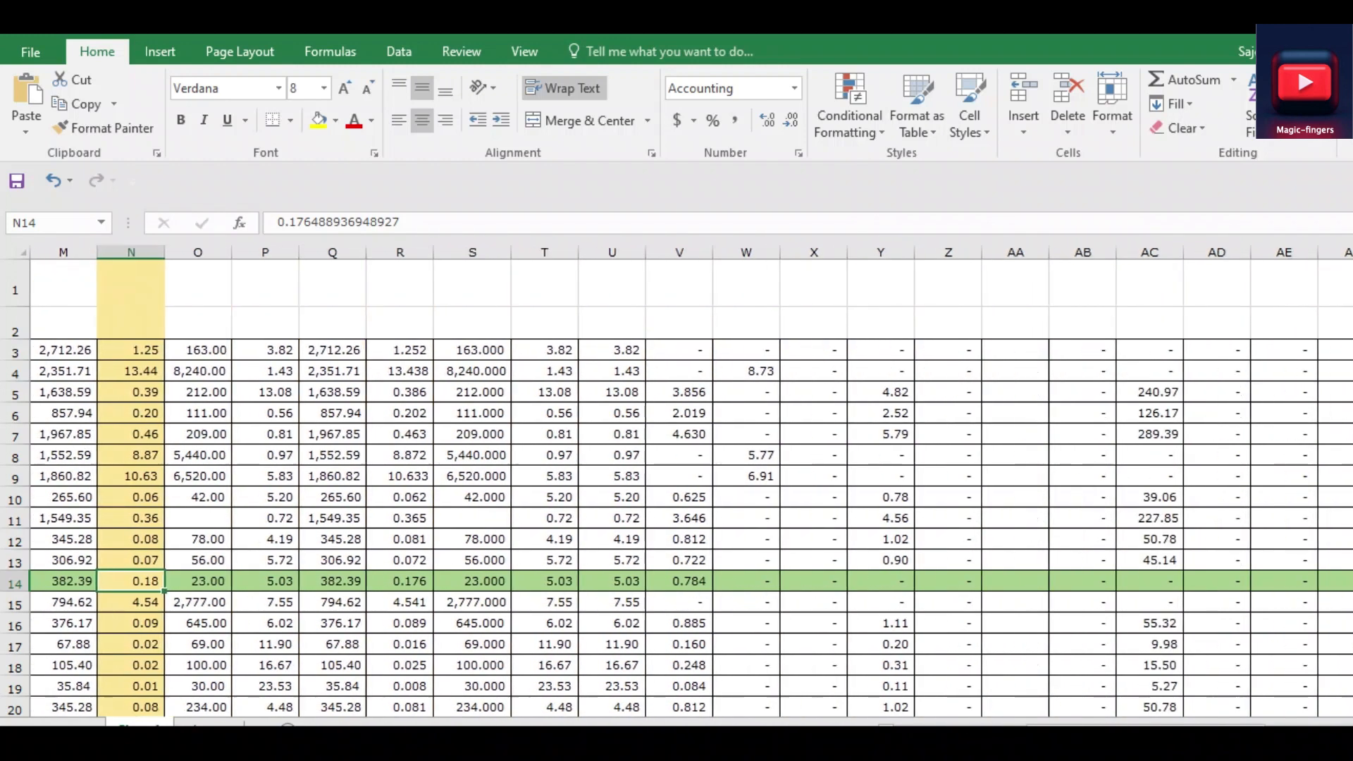
scroll(691, 486, right, 4)
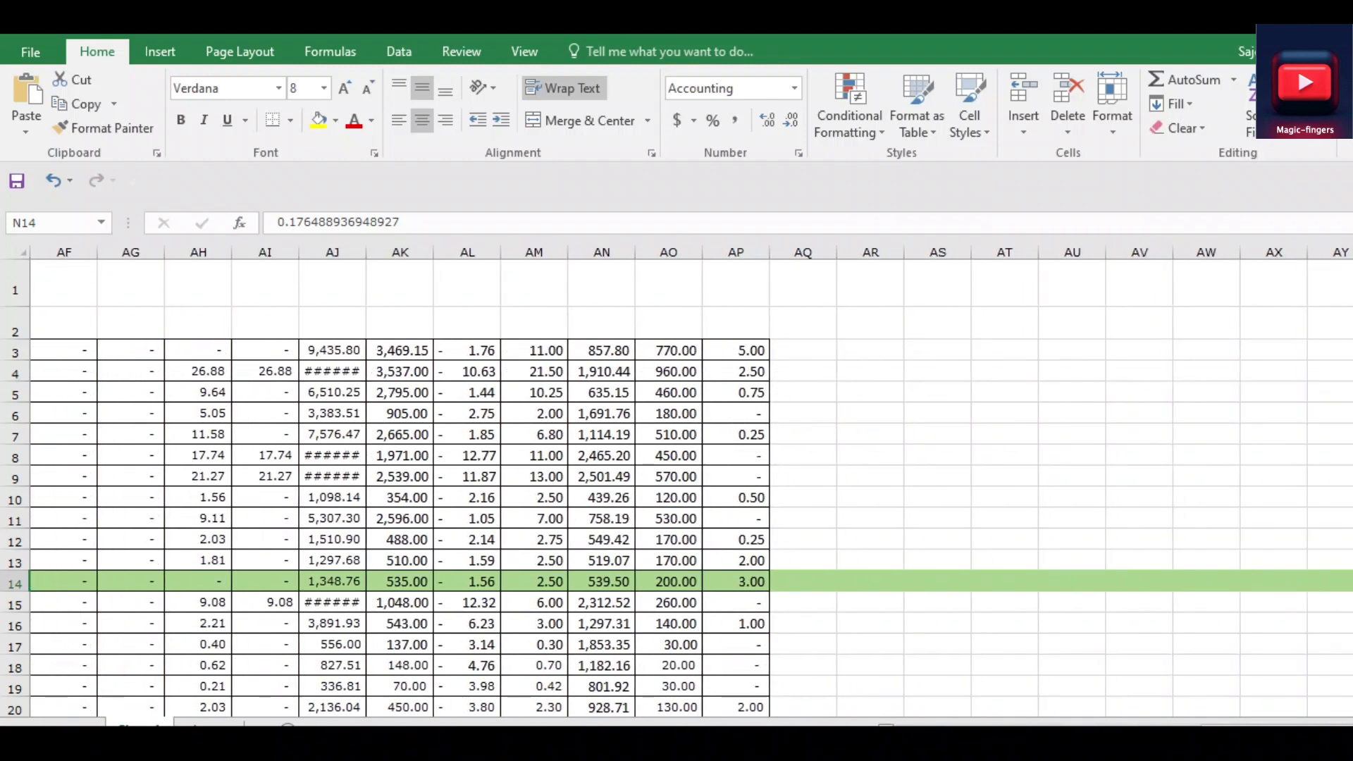
scroll(690, 486, left, 8)
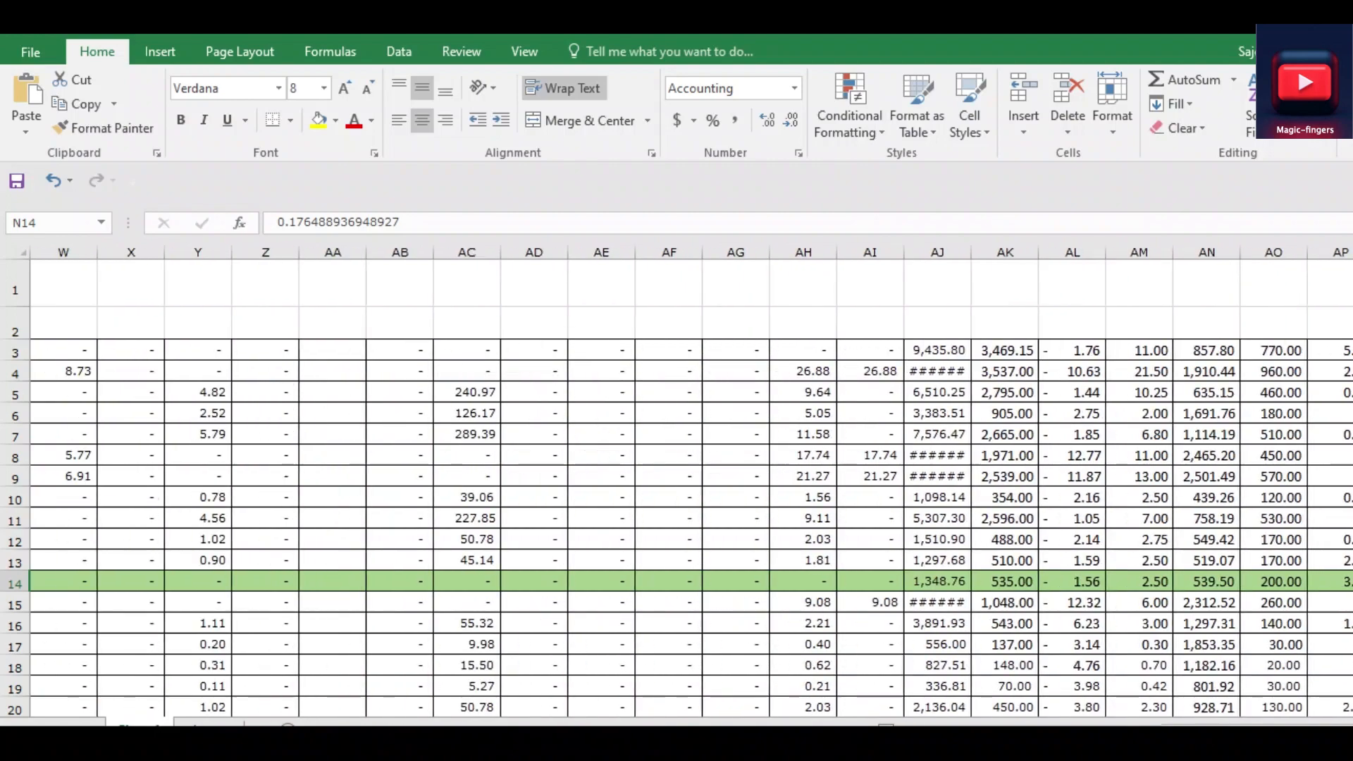
scroll(690, 486, down, 20)
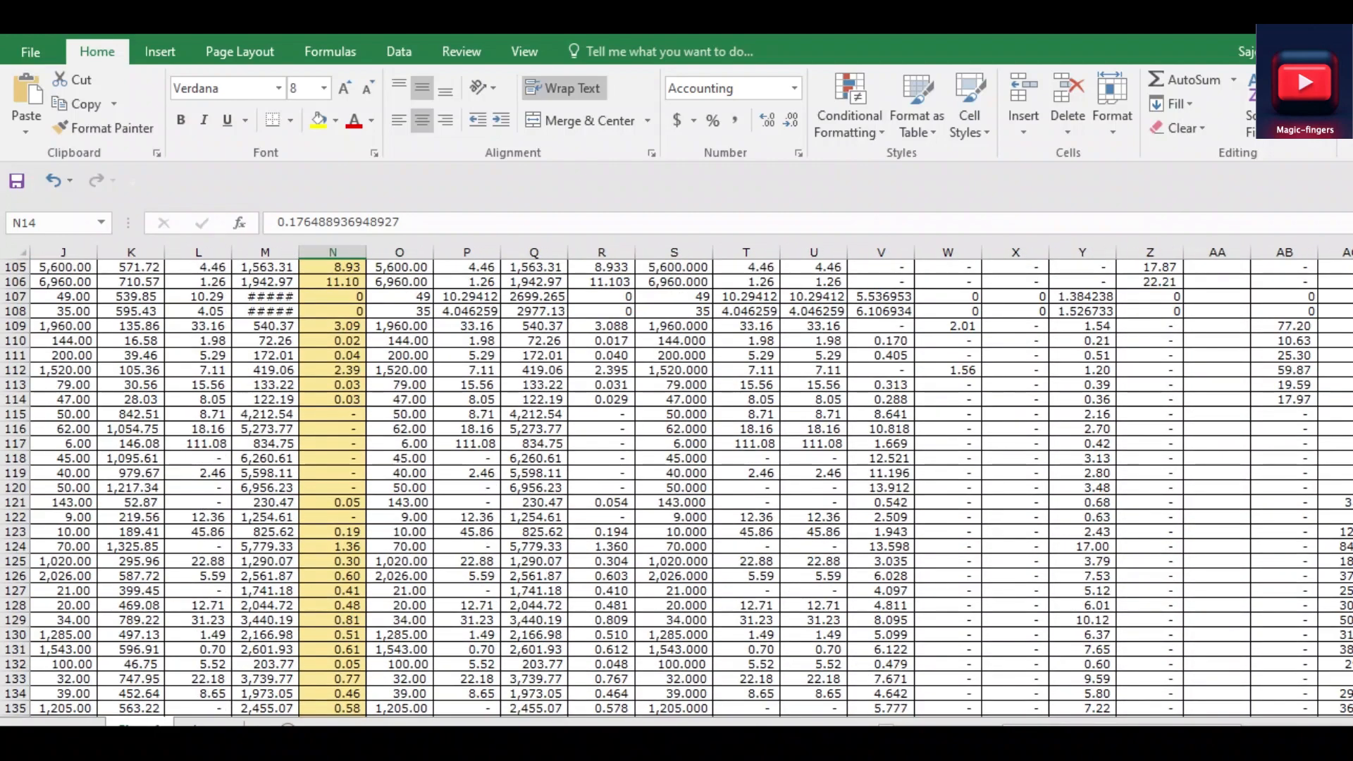
scroll(690, 486, left, 5)
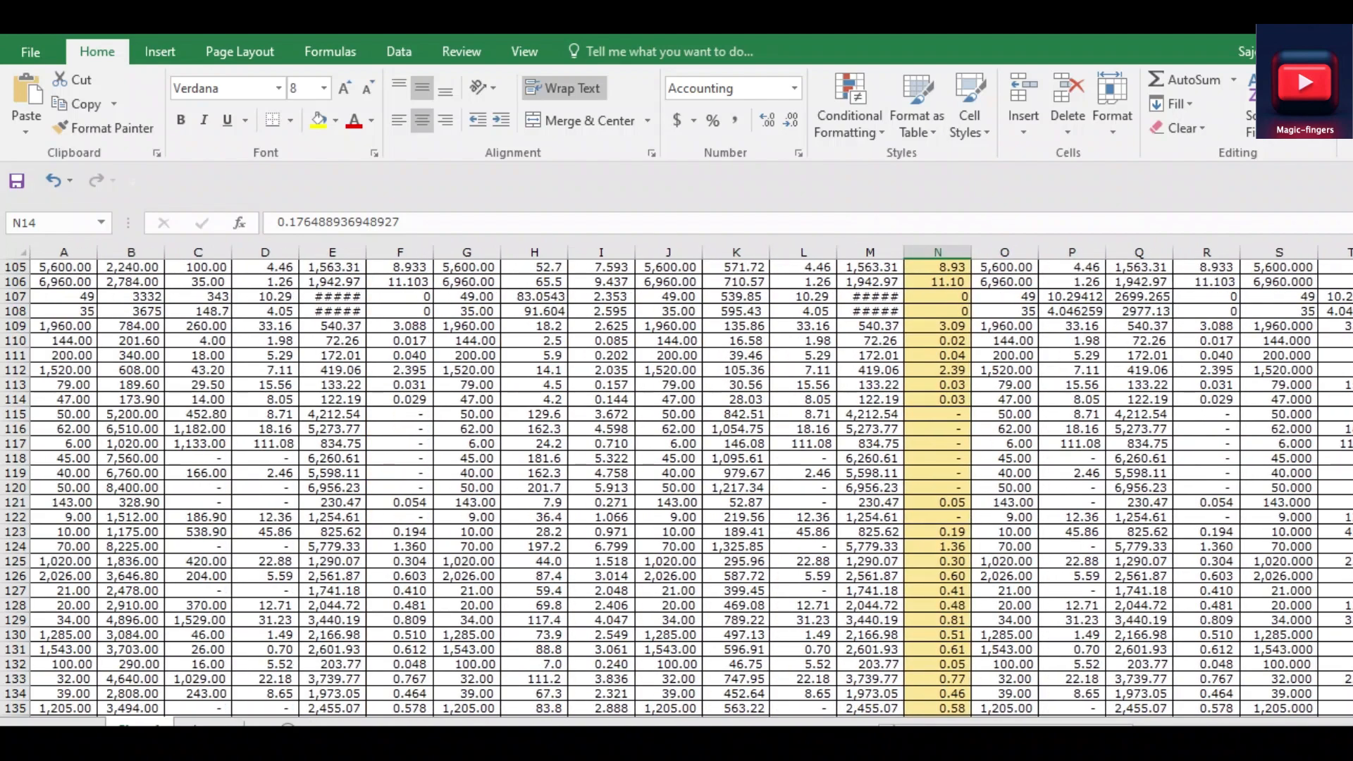
scroll(691, 486, up, 20)
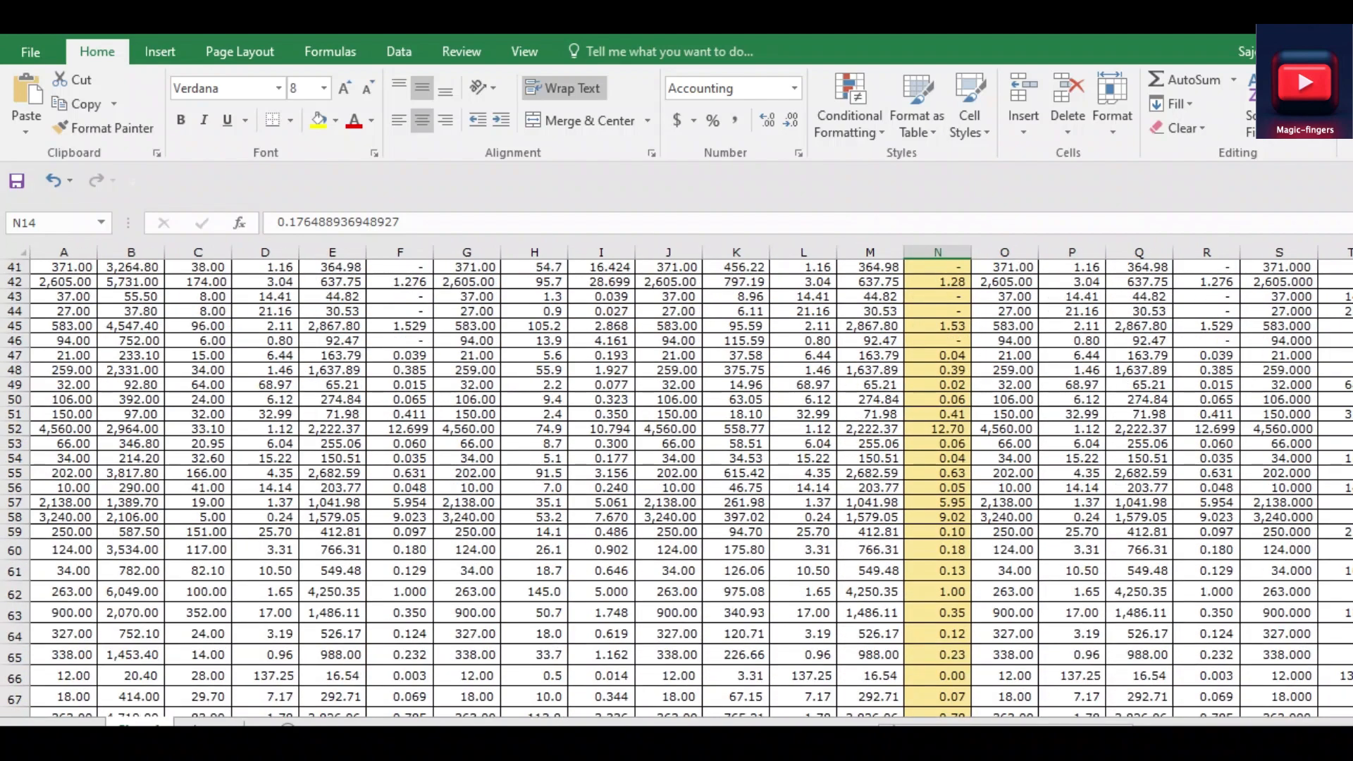
key(ctrl+Home)
Test the highlighting again on other cells, including E9, I11, G9, C4 and H17
click(333, 476)
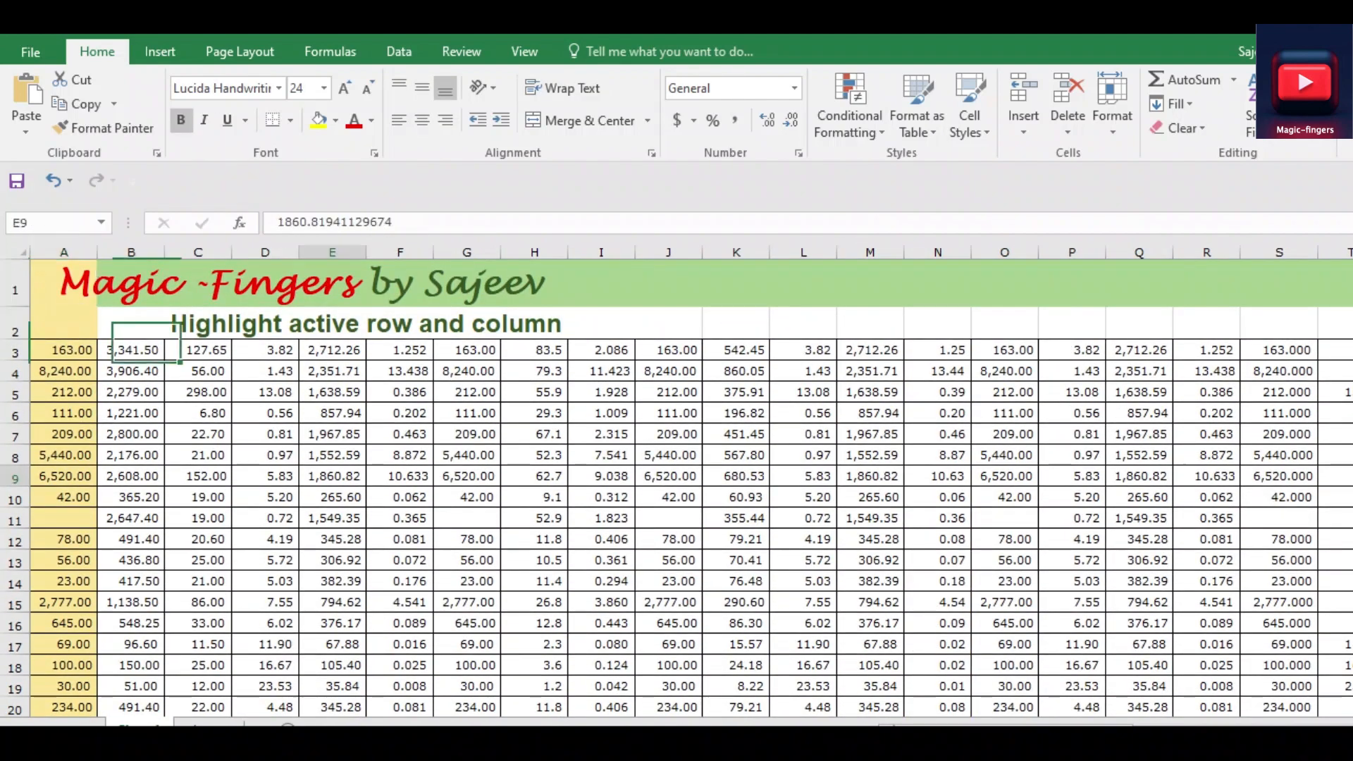
click(534, 519)
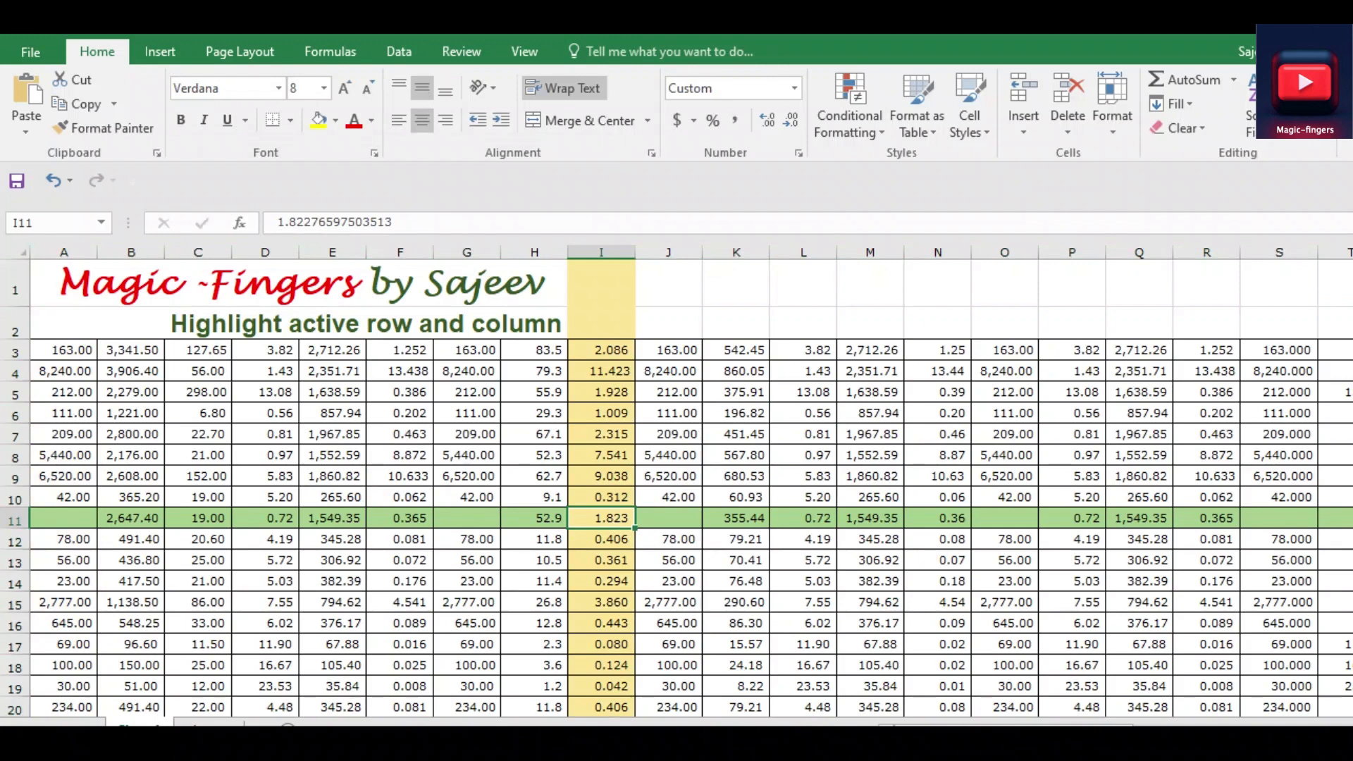
click(64, 350)
click(466, 477)
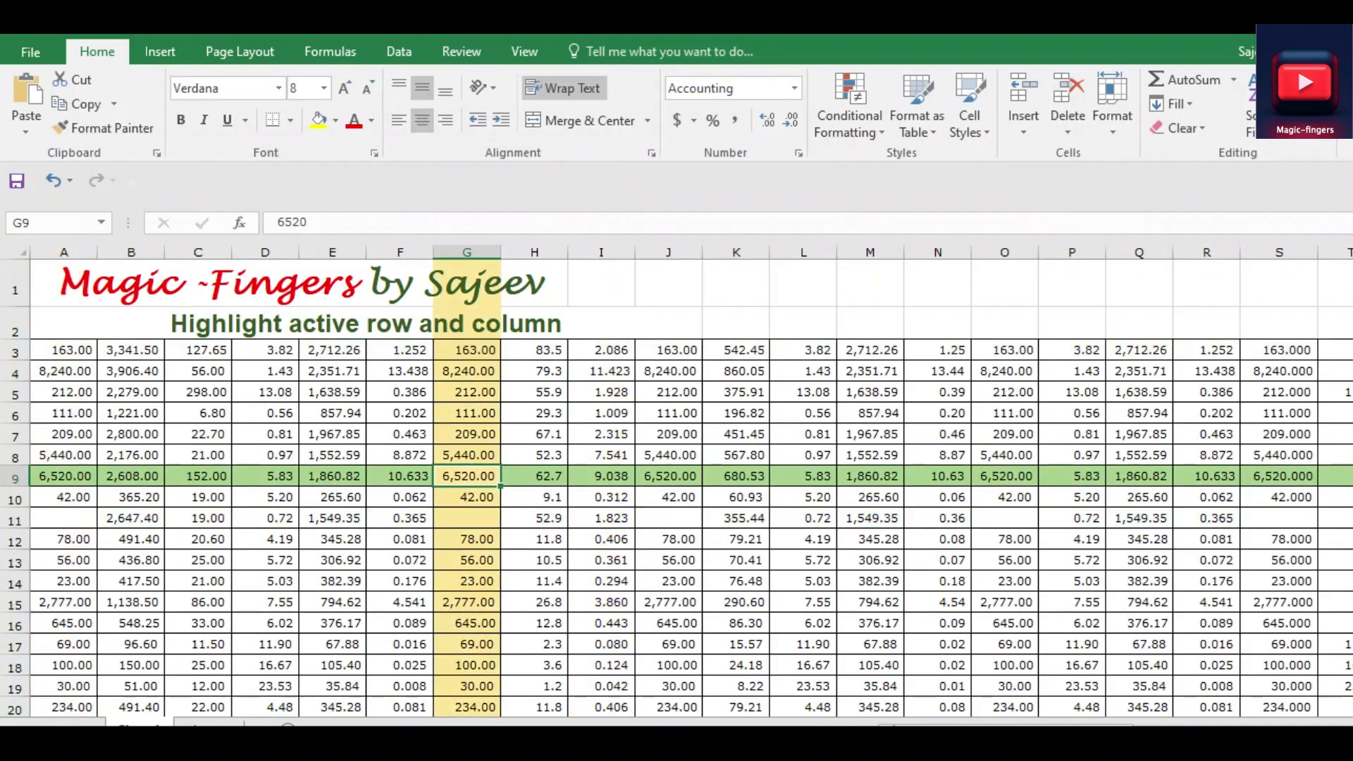
click(63, 350)
click(131, 351)
click(198, 371)
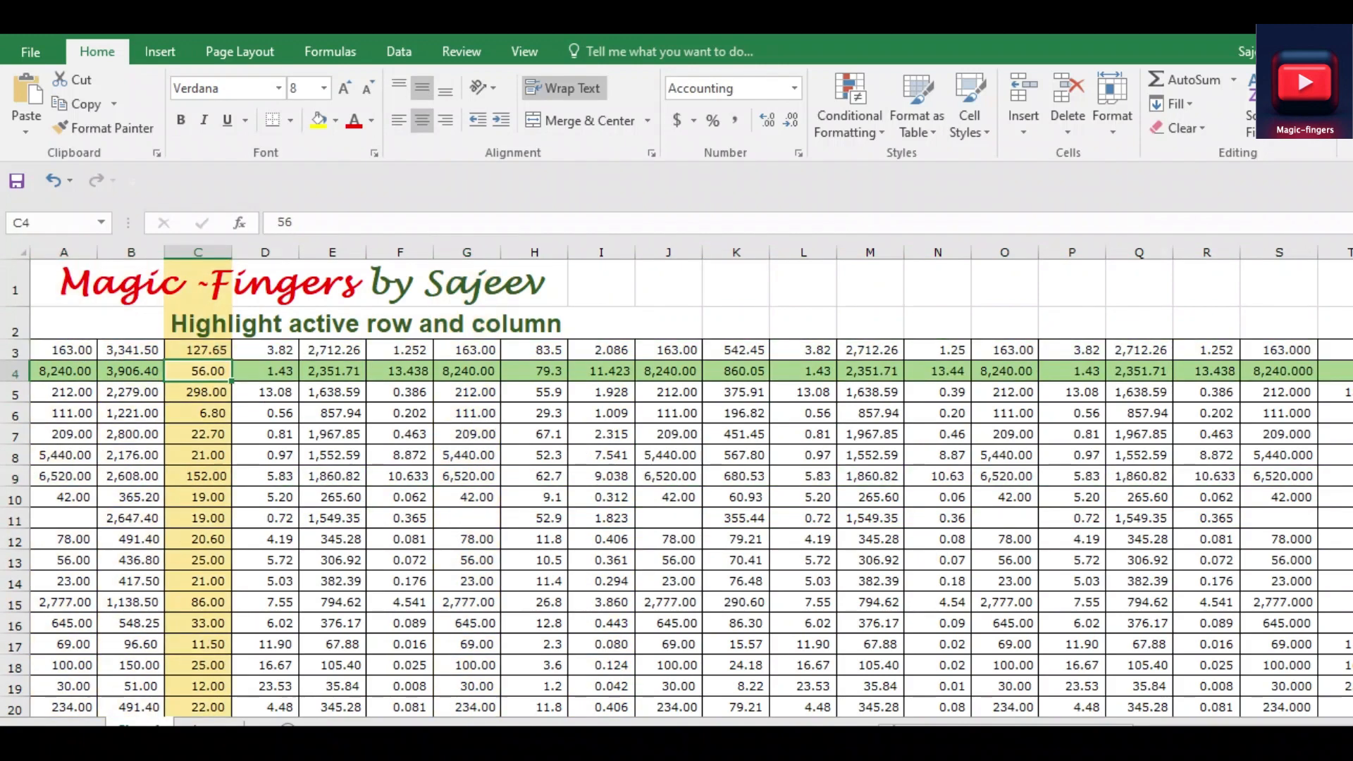
click(265, 350)
click(400, 434)
click(534, 644)
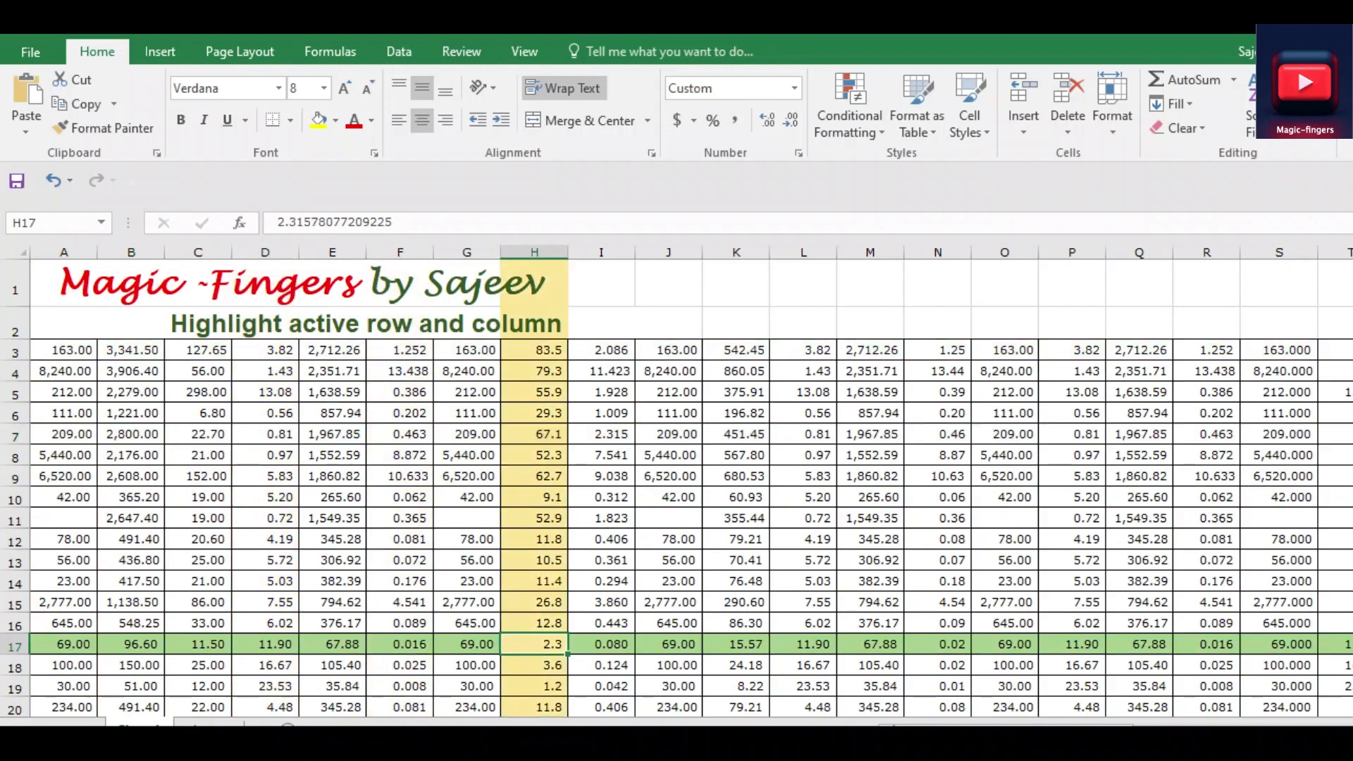
click(937, 581)
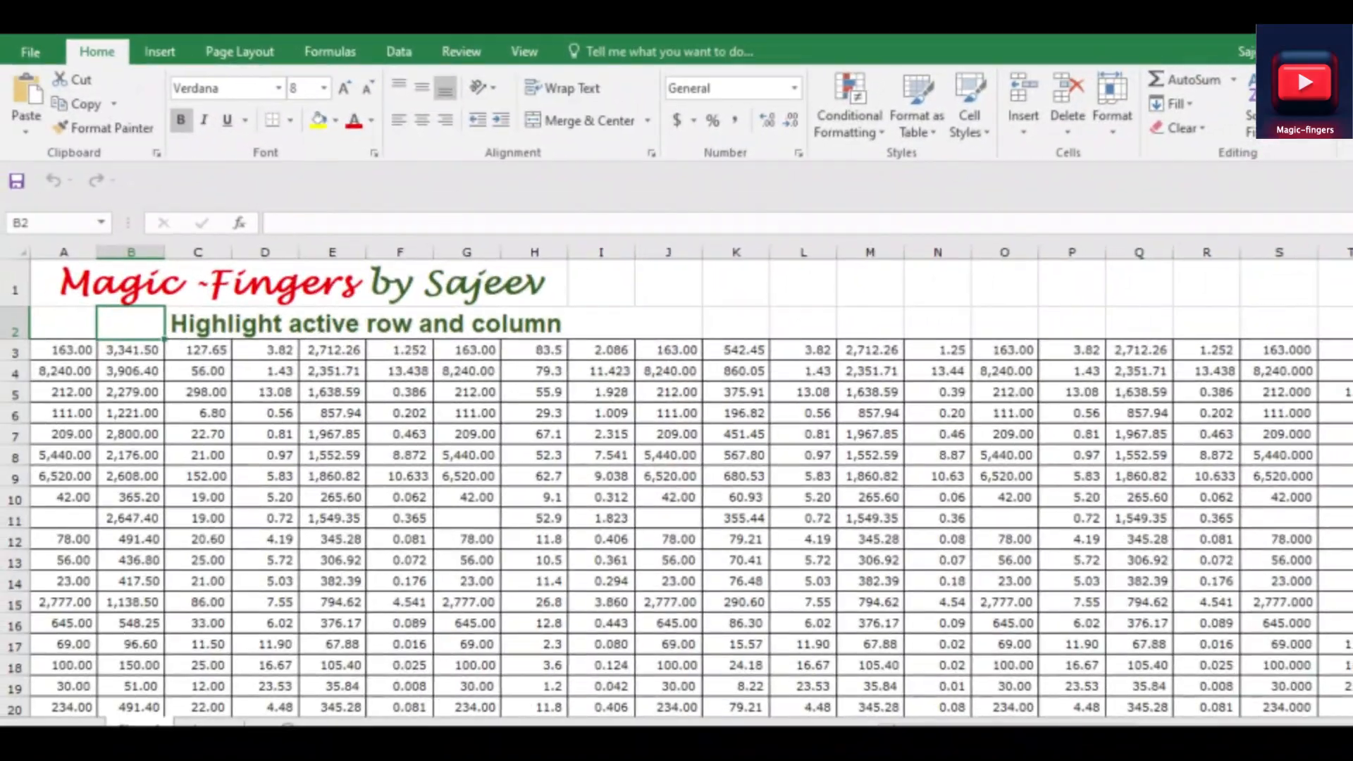
Look through the unformatted data down to row 215 and across to column AP, and return to cell A1
click(534, 323)
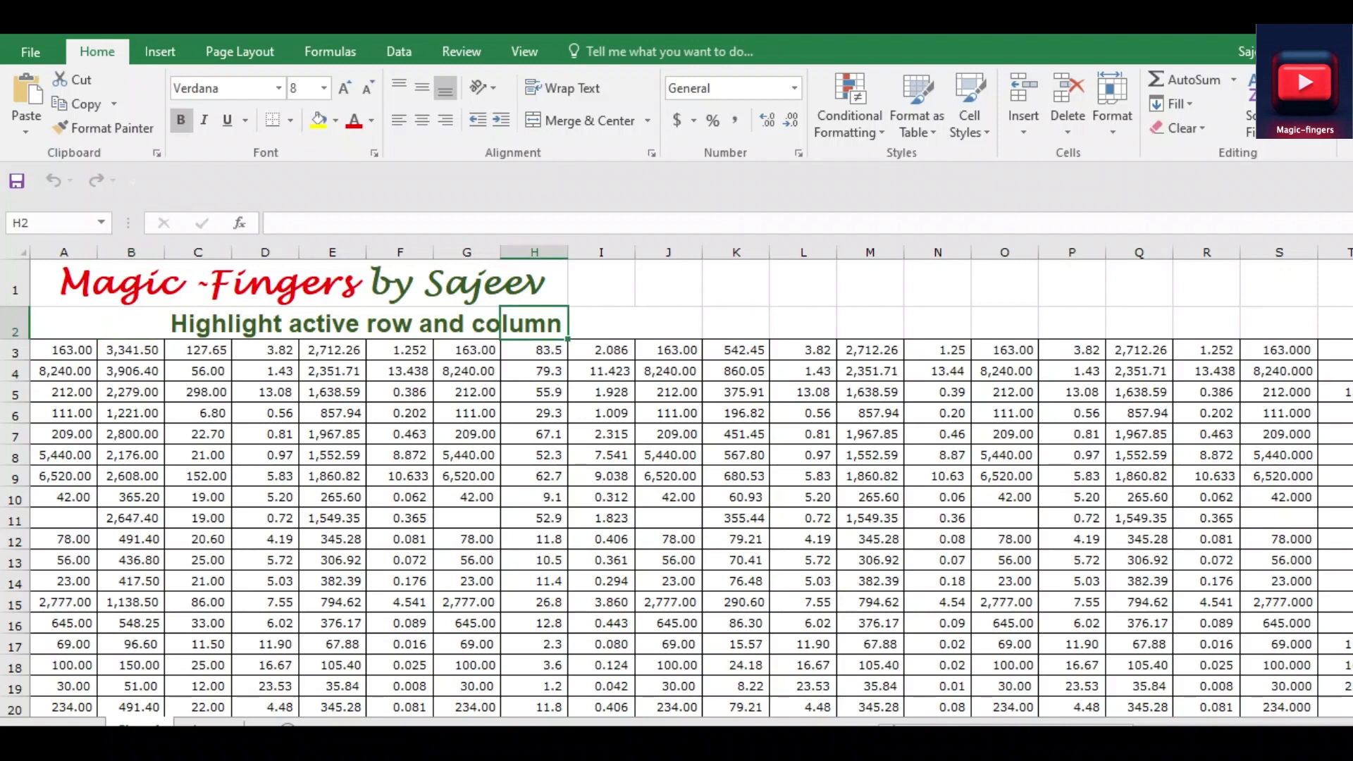
click(64, 350)
scroll(677, 488, down, 7)
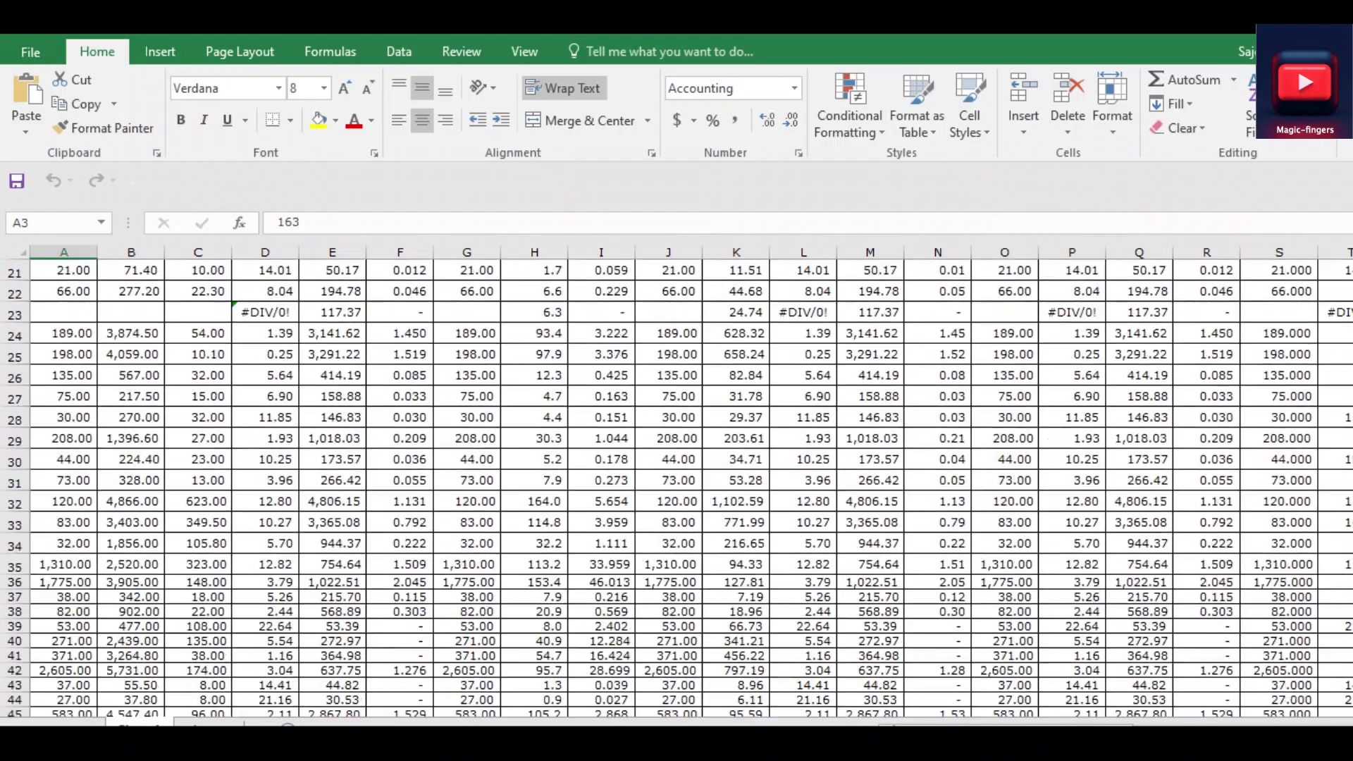
scroll(676, 487, down, 16)
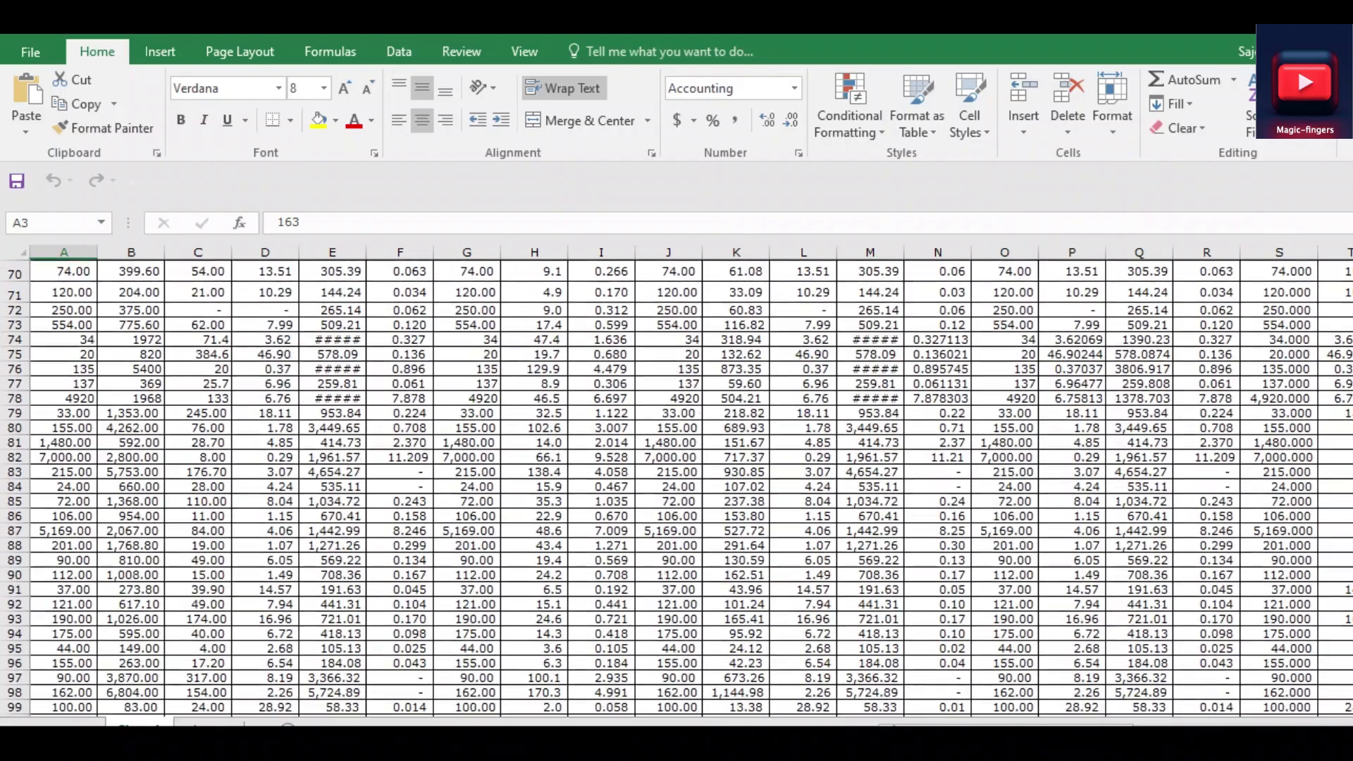
scroll(676, 488, down, 20)
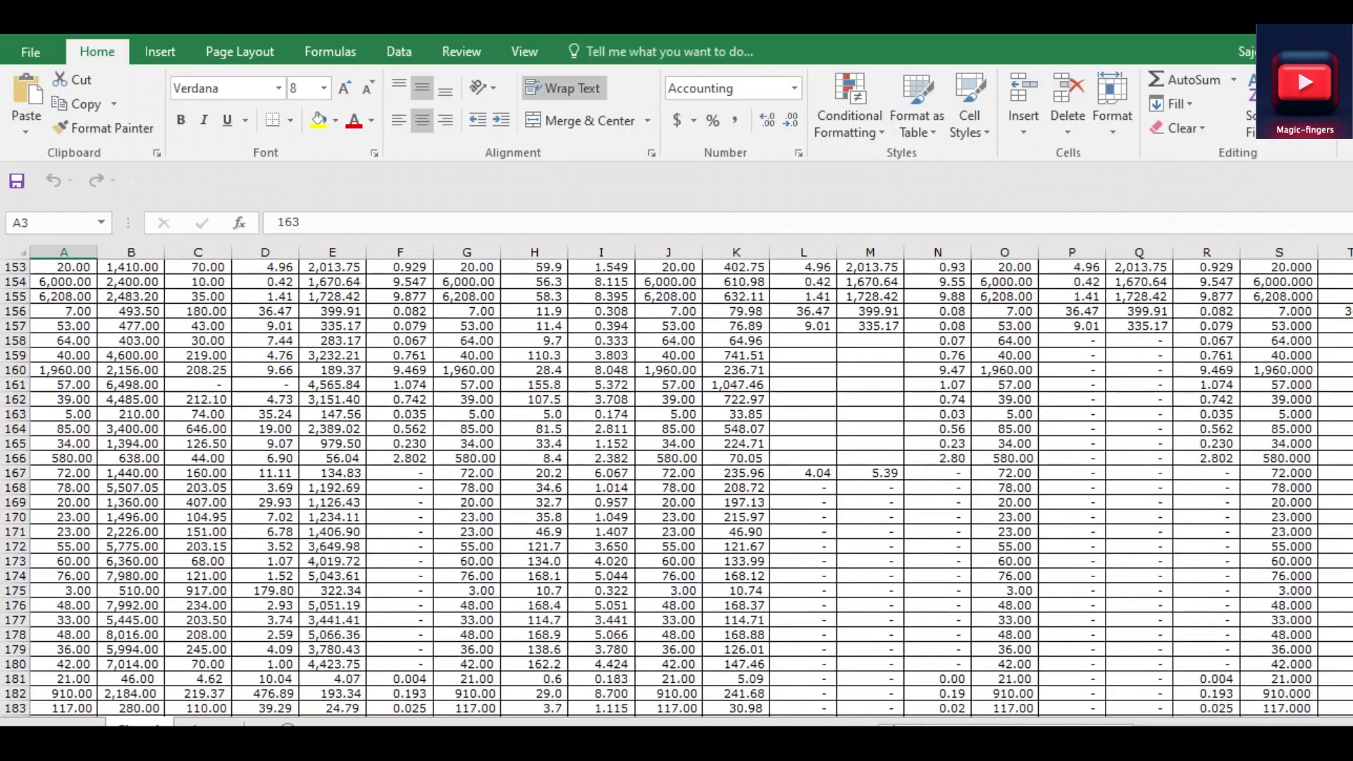
scroll(676, 487, down, 11)
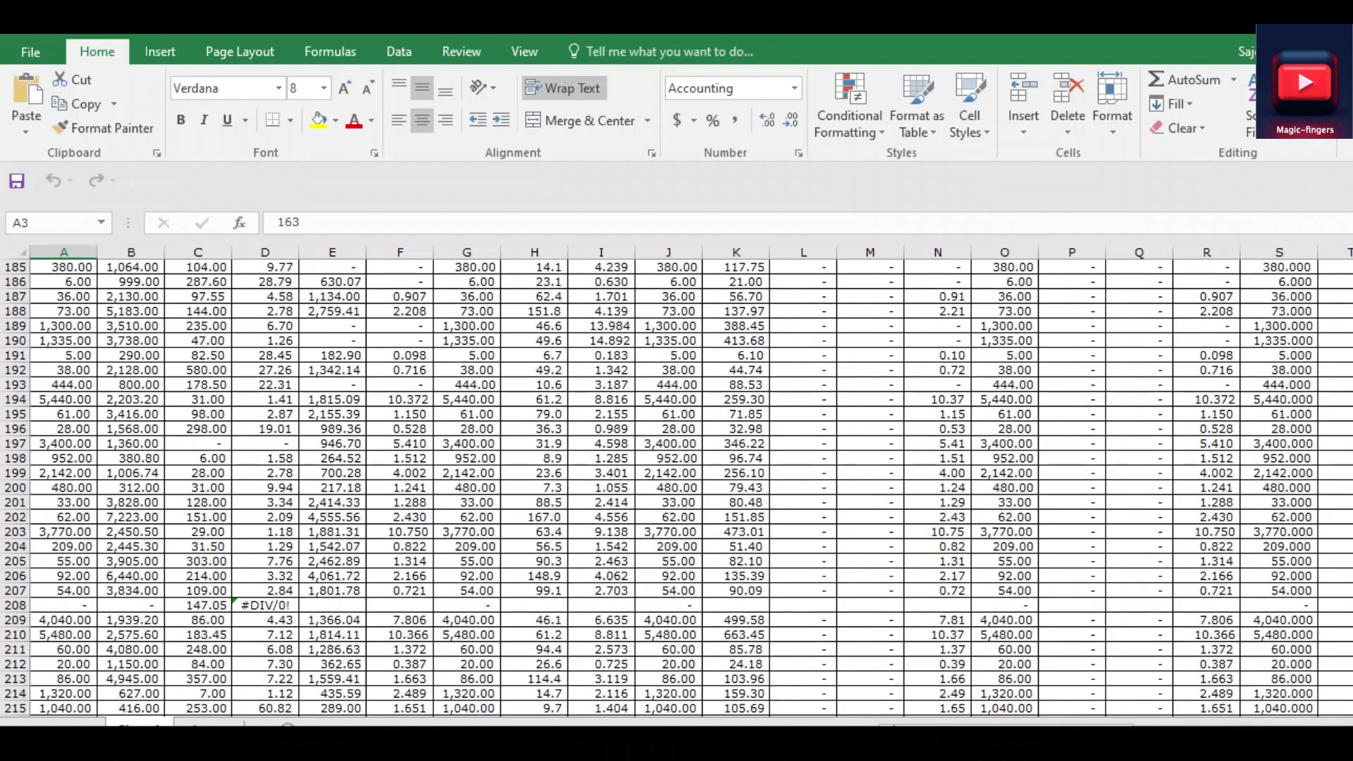
scroll(677, 488, right, 10)
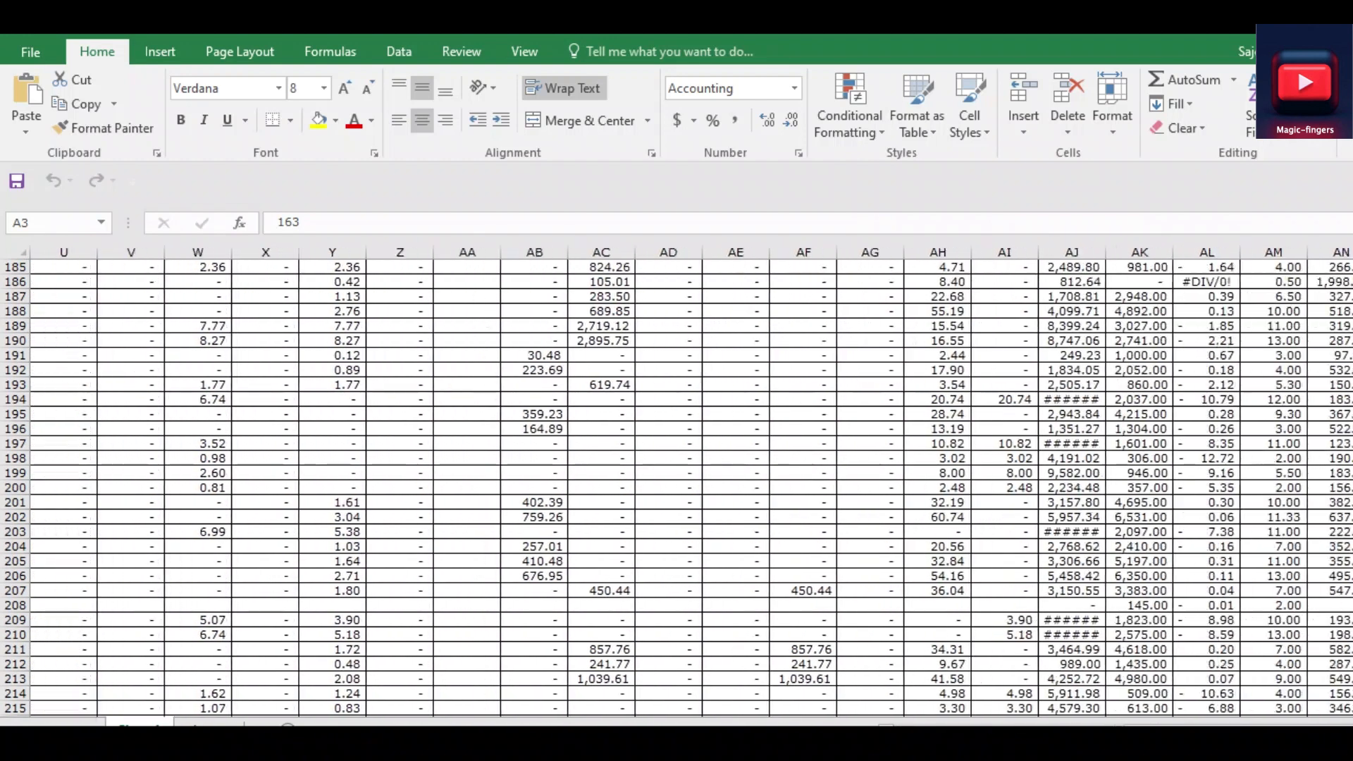
scroll(676, 488, right, 6)
scroll(677, 487, left, 9)
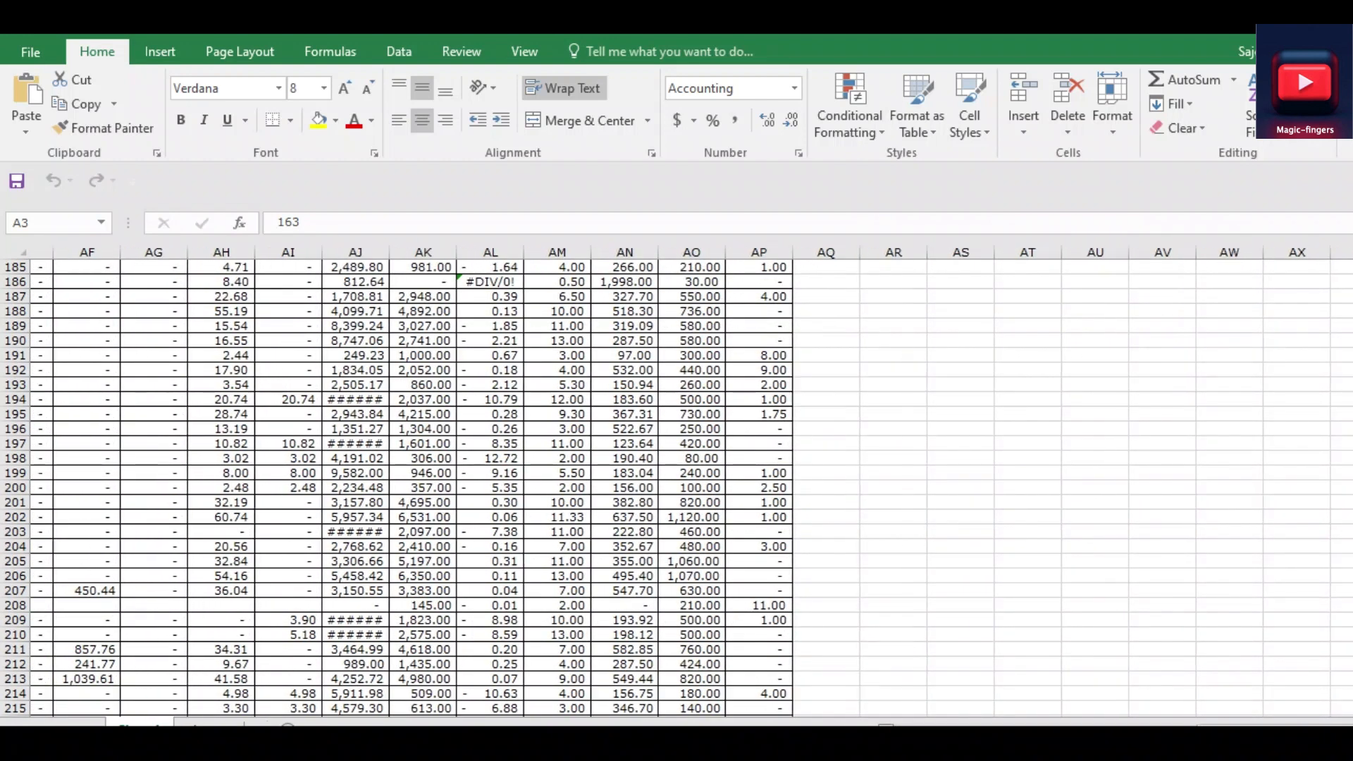
scroll(677, 487, left, 7)
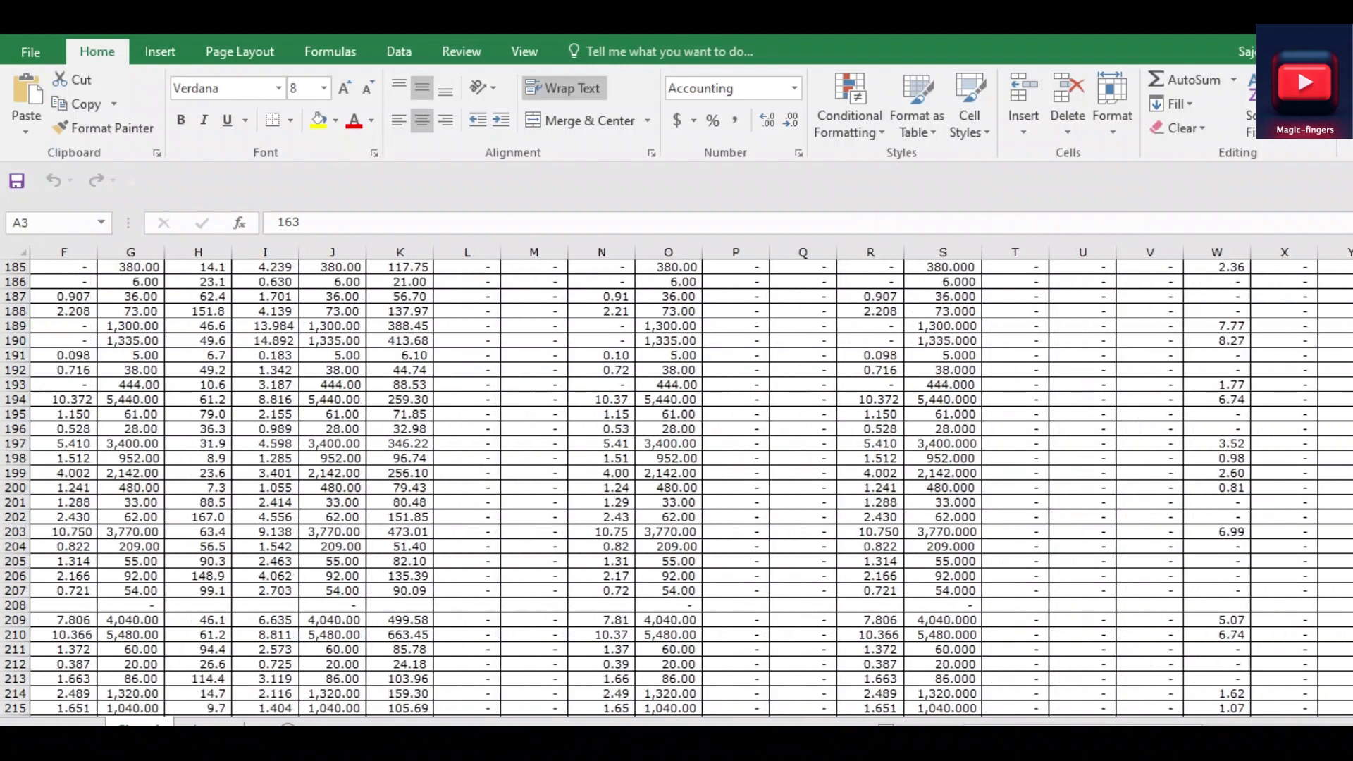
scroll(677, 487, up, 20)
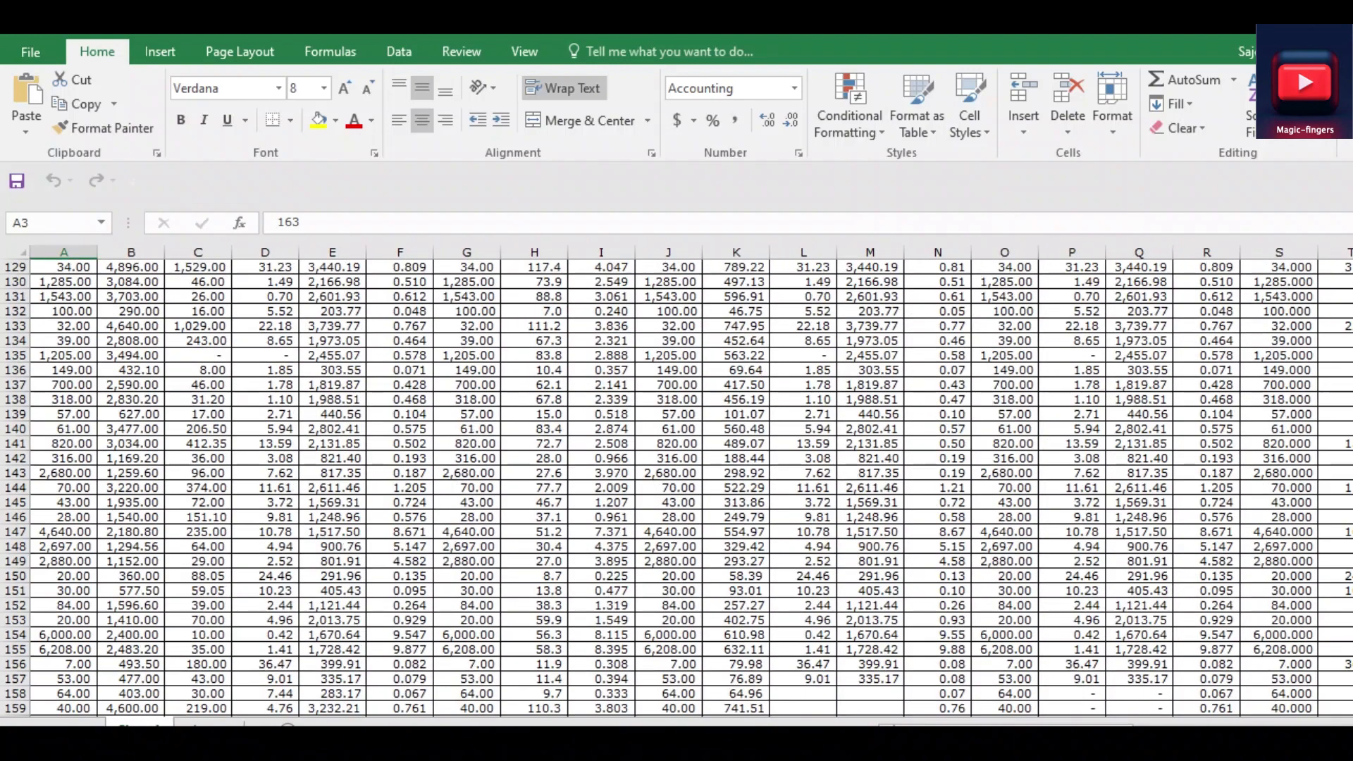
scroll(676, 488, up, 7)
key(ctrl+Home)
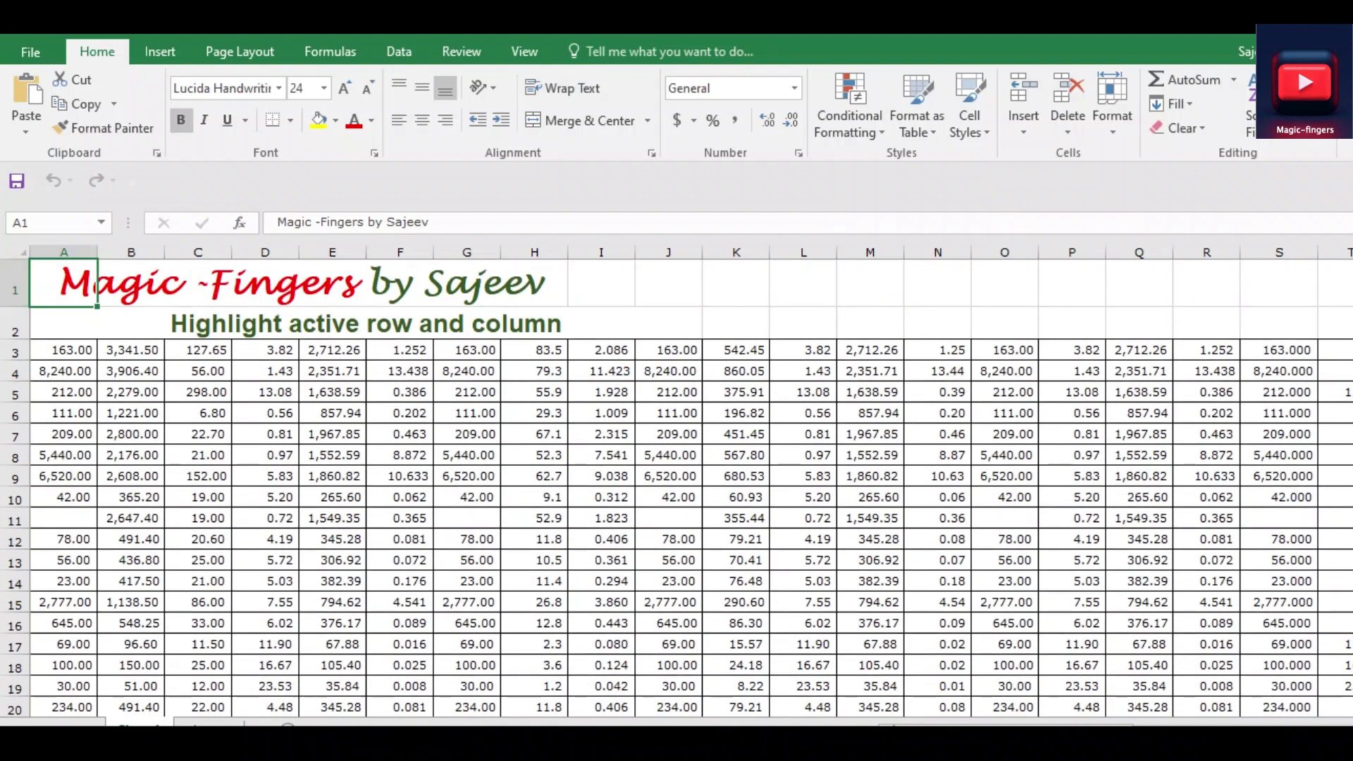
Start a formula-based conditional formatting rule for the whole sheet and enter the formula =CELL("row")=ROW()
key(ctrl+a)
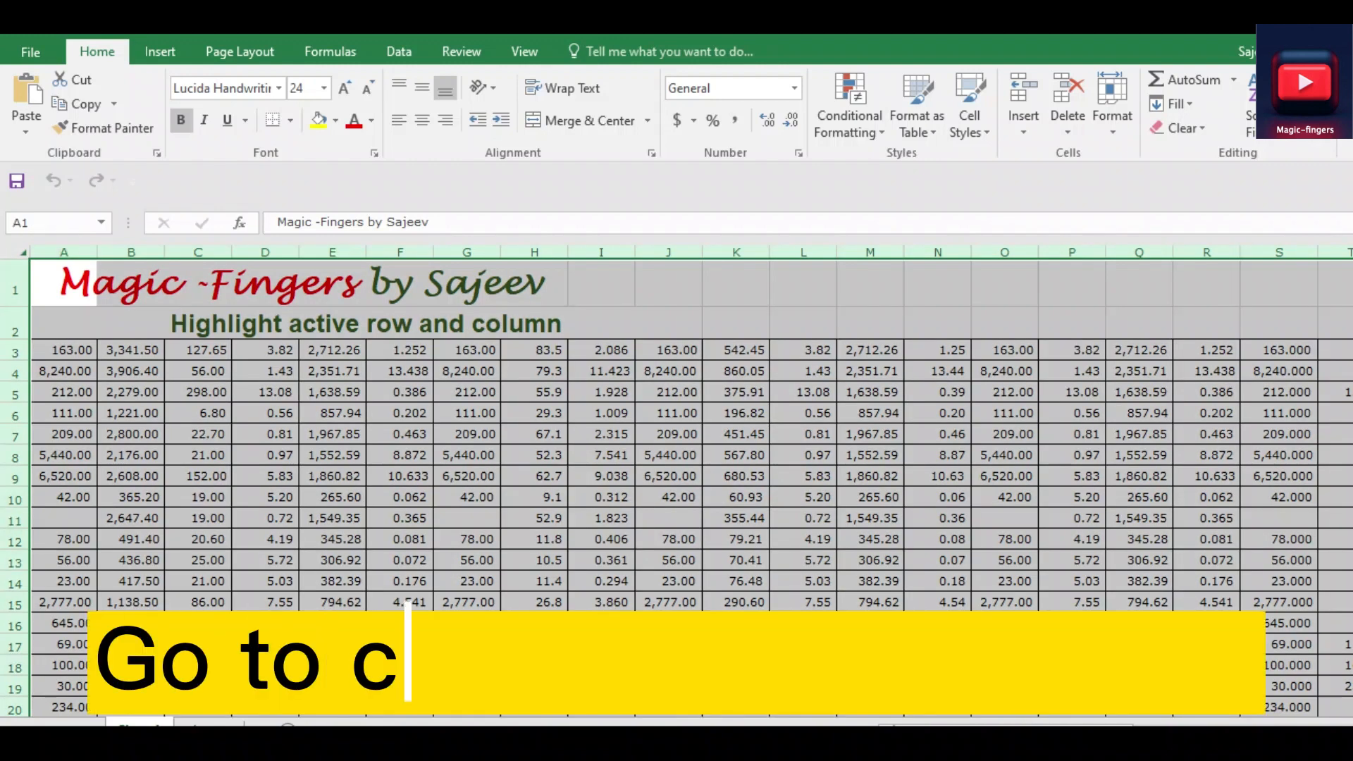
click(849, 116)
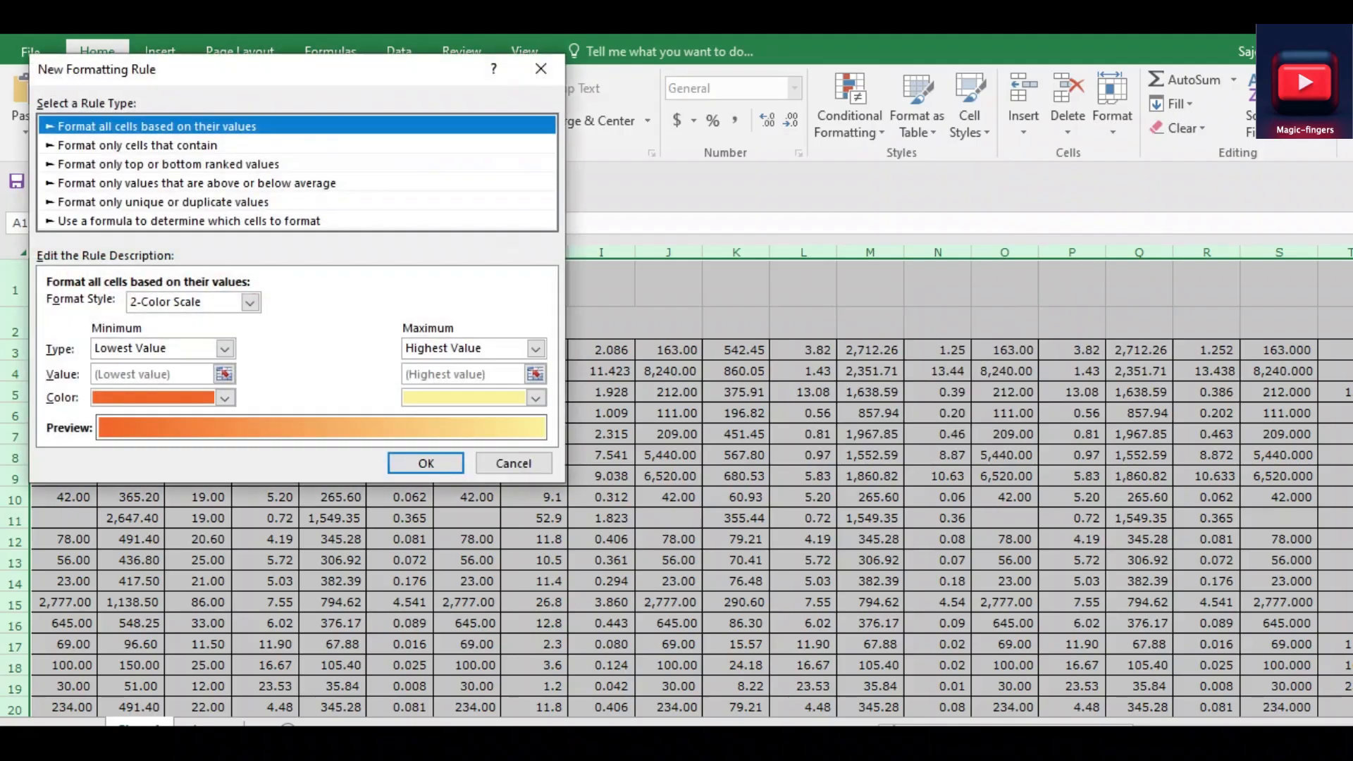
drag(288, 71, 548, 189)
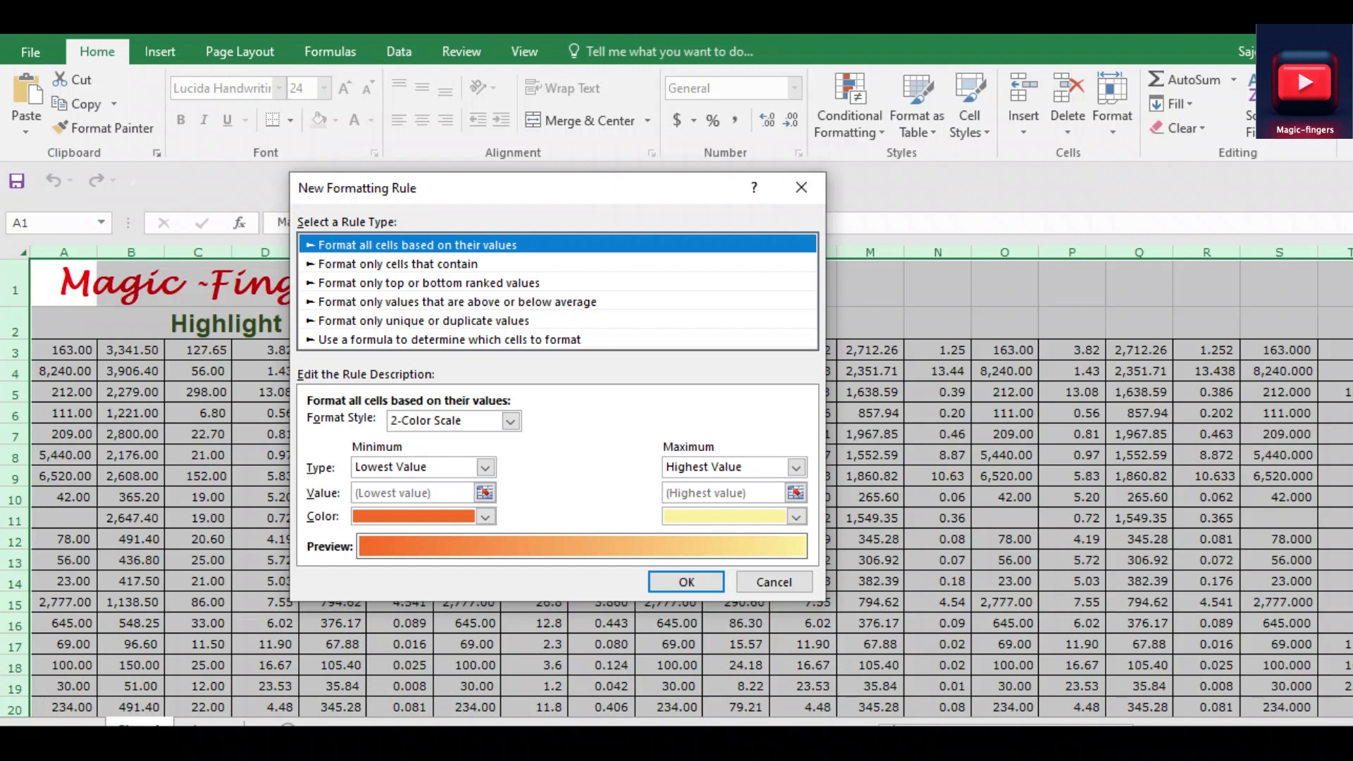
click(484, 340)
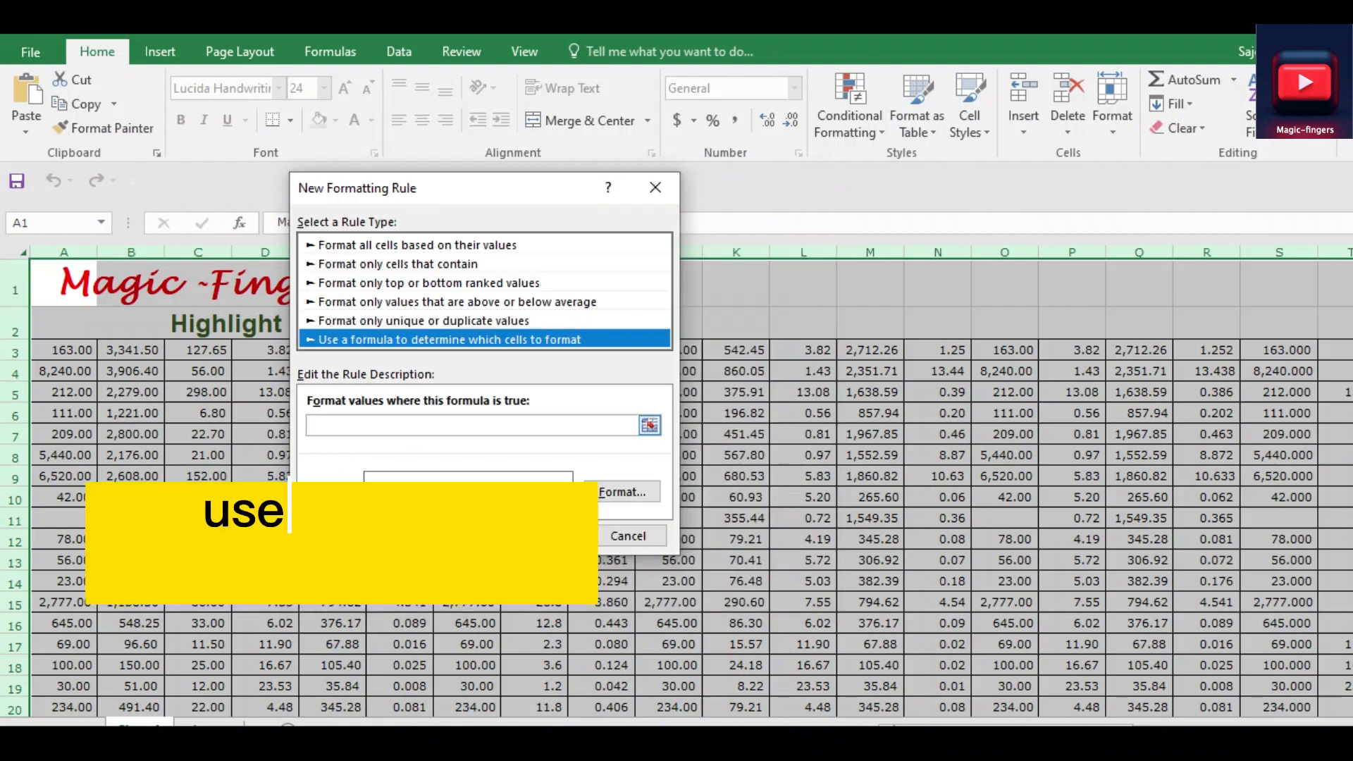
click(470, 425)
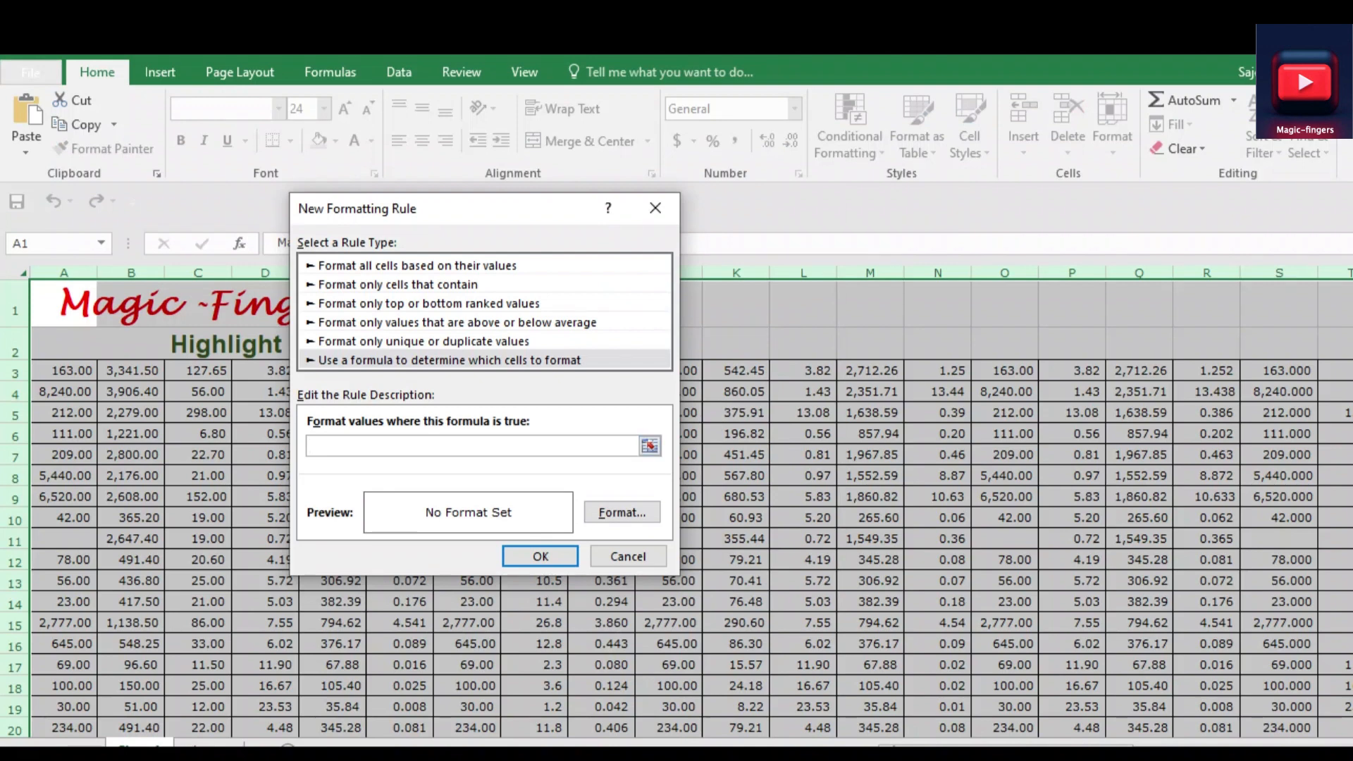
text(=CELL("row")=ROW())
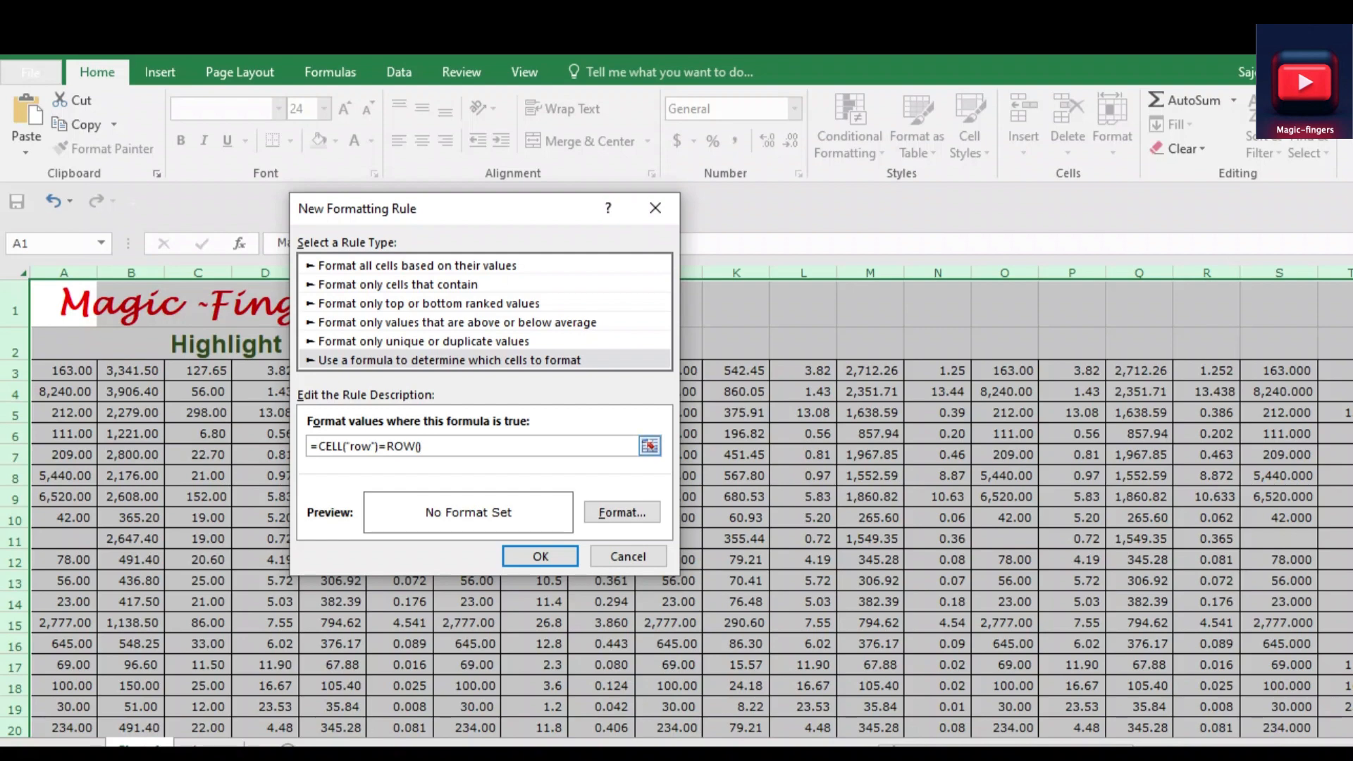
Give the row rule a light green background fill and apply the rule to the sheet
click(622, 512)
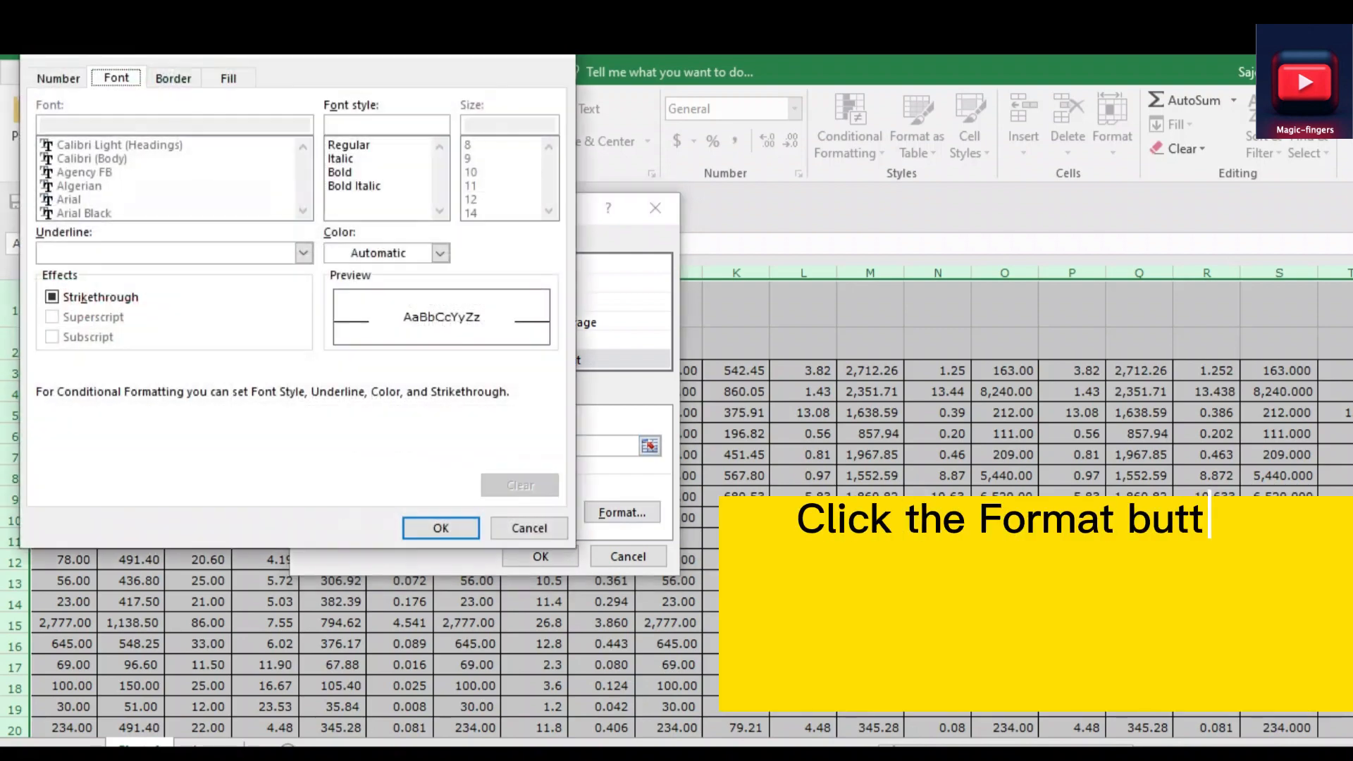
drag(333, 54, 501, 192)
click(224, 238)
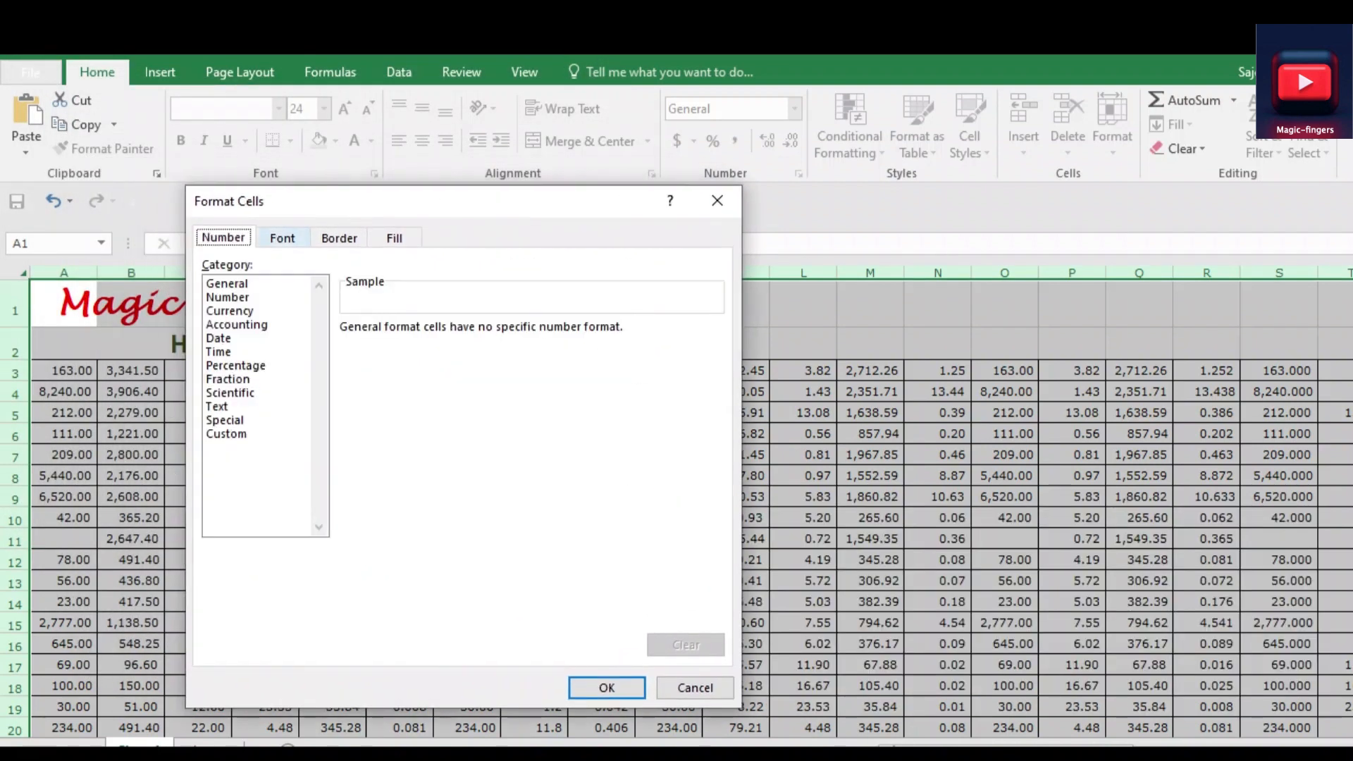
click(282, 238)
click(338, 238)
click(395, 238)
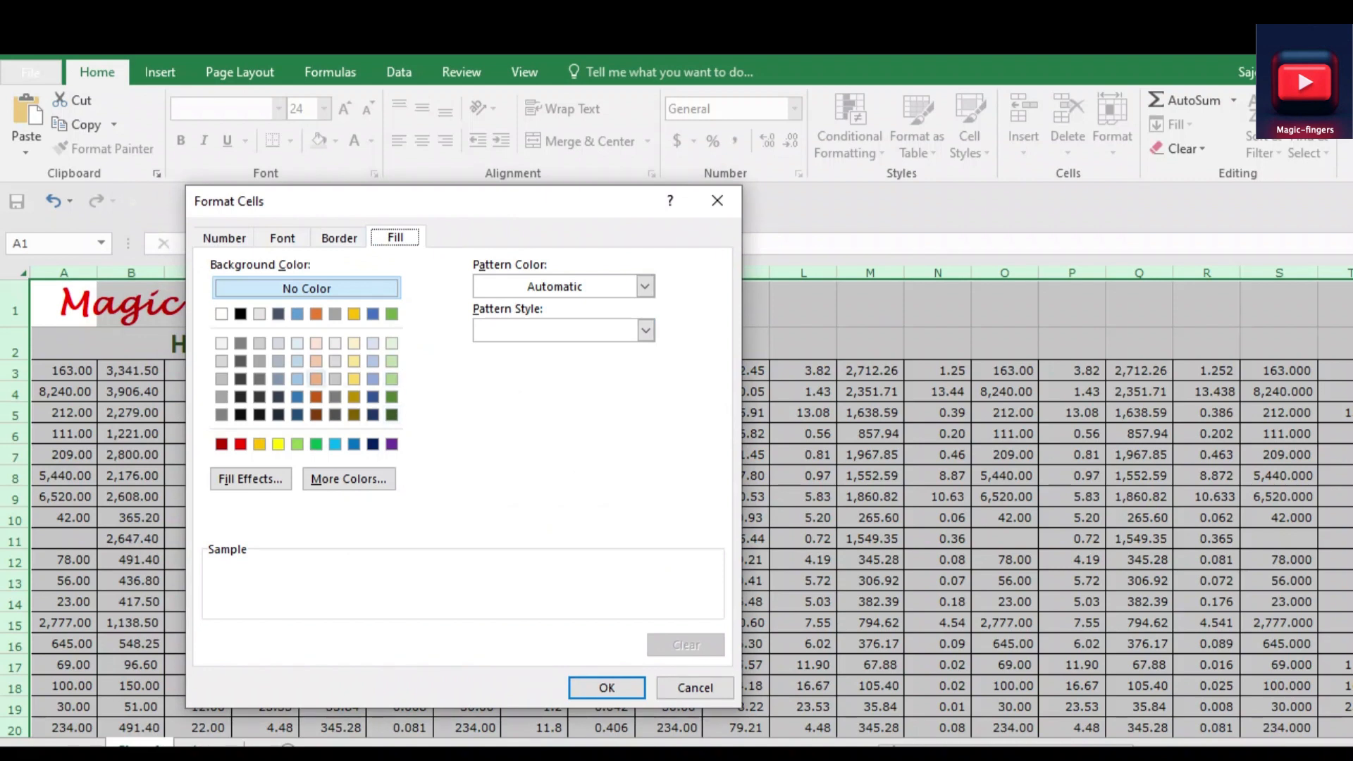
click(392, 378)
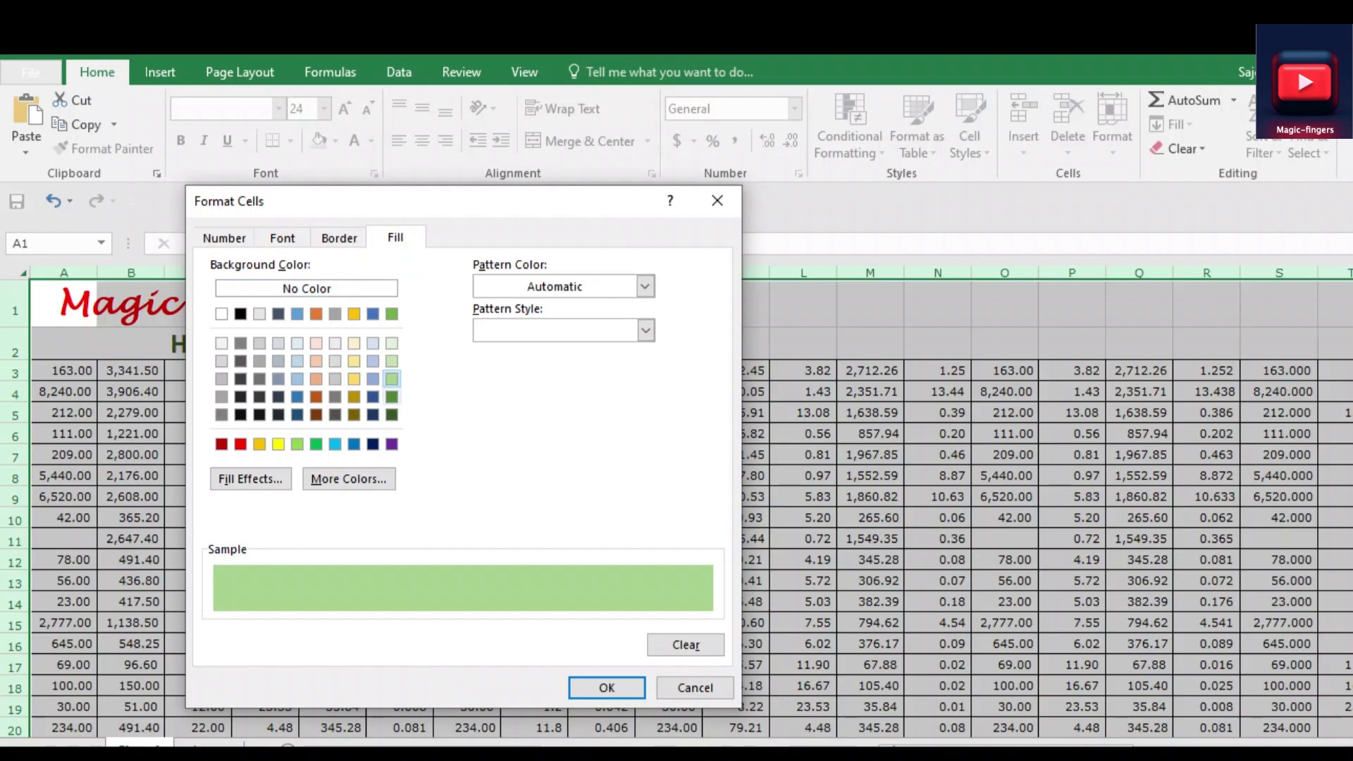
click(607, 688)
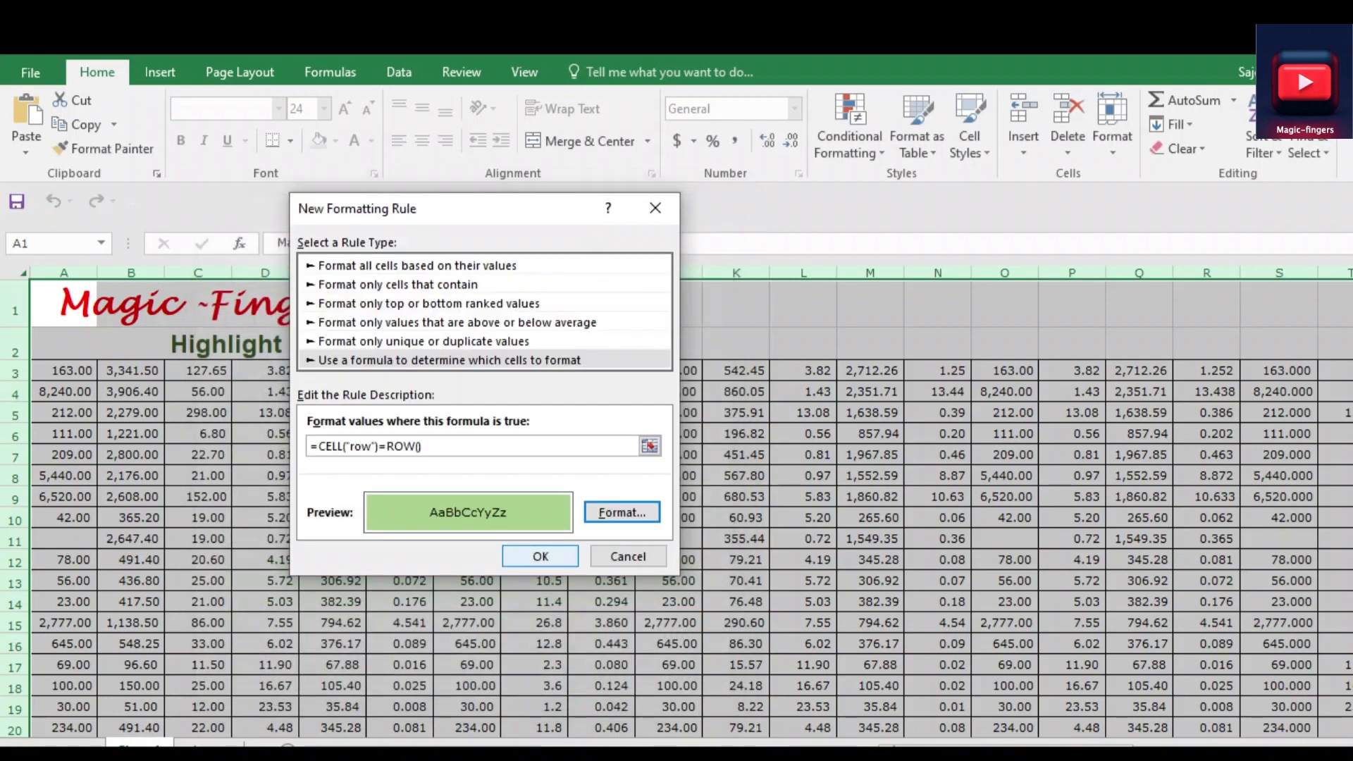
click(541, 556)
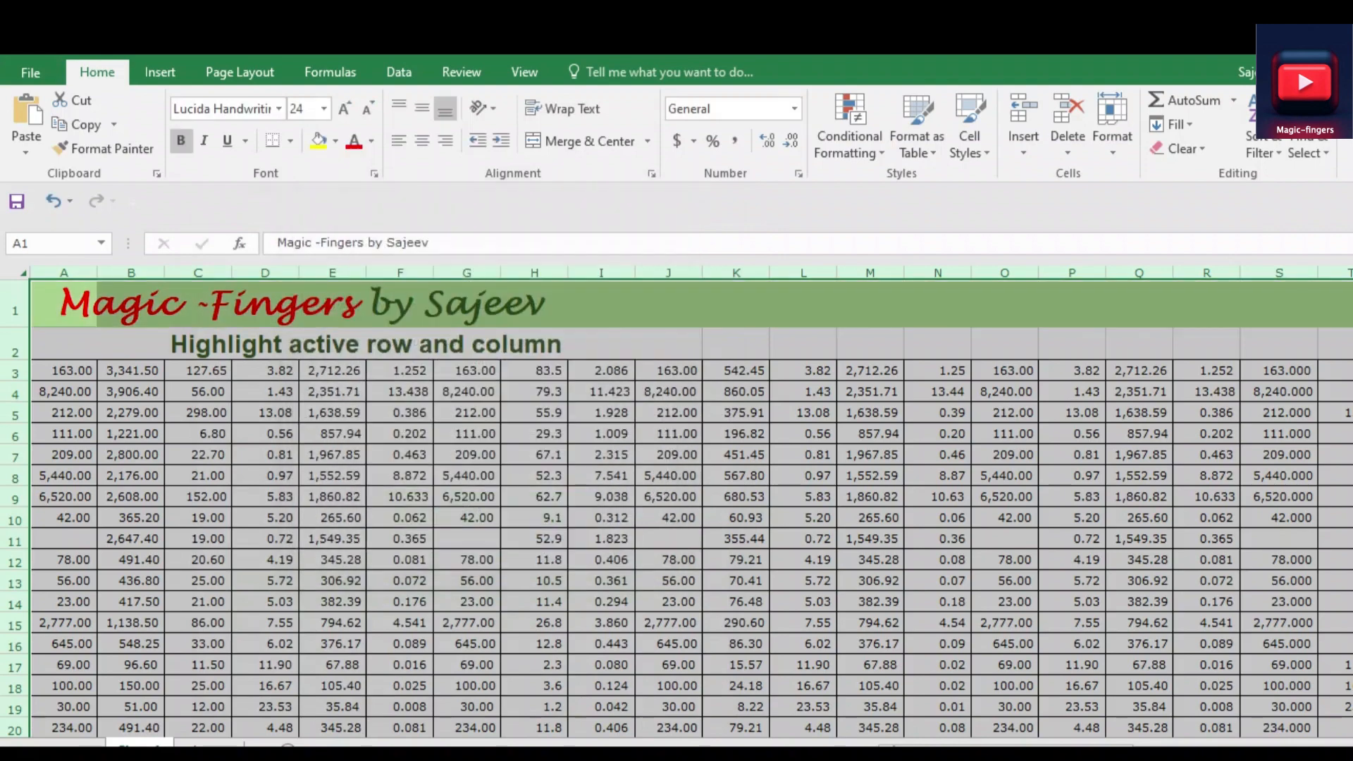
Test whether the row highlighting follows the selection, using cell H10 and the range G8:G10
click(534, 559)
click(534, 518)
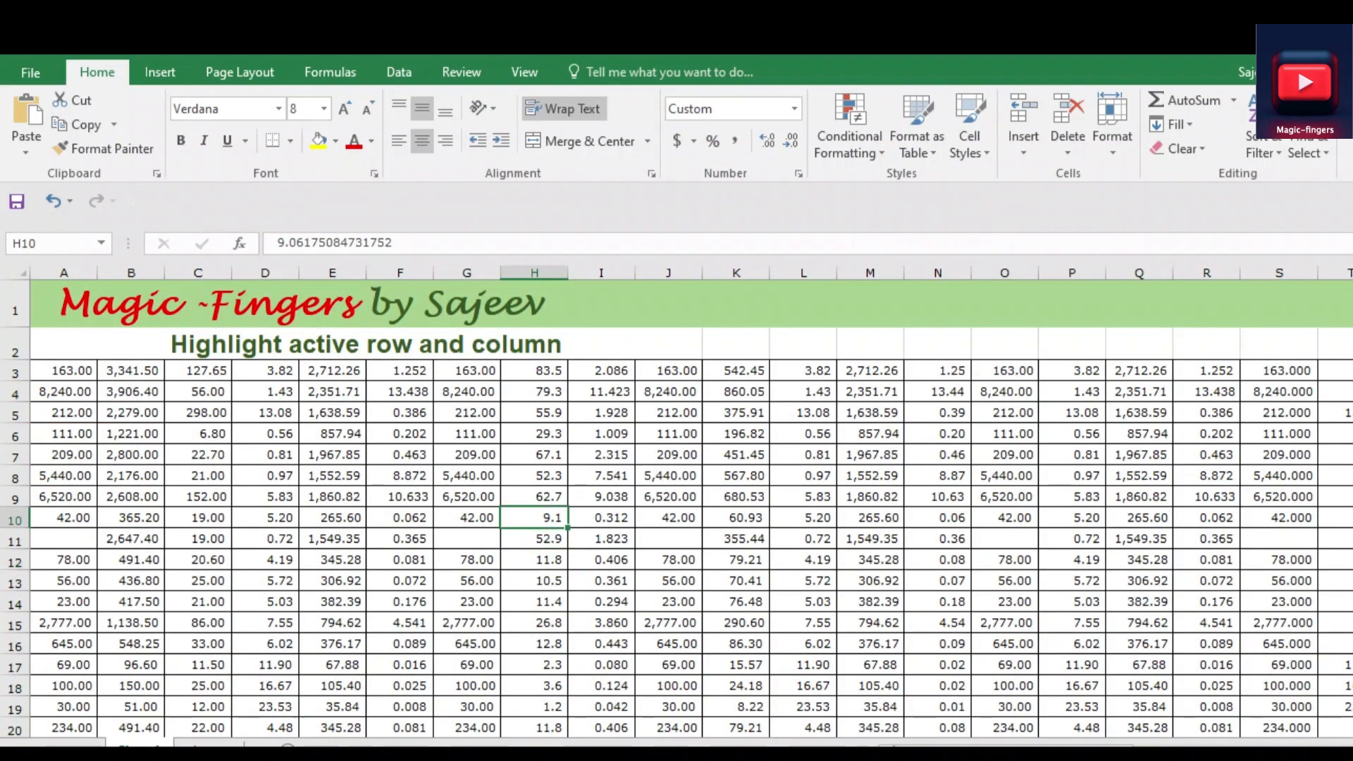
drag(466, 517, 467, 475)
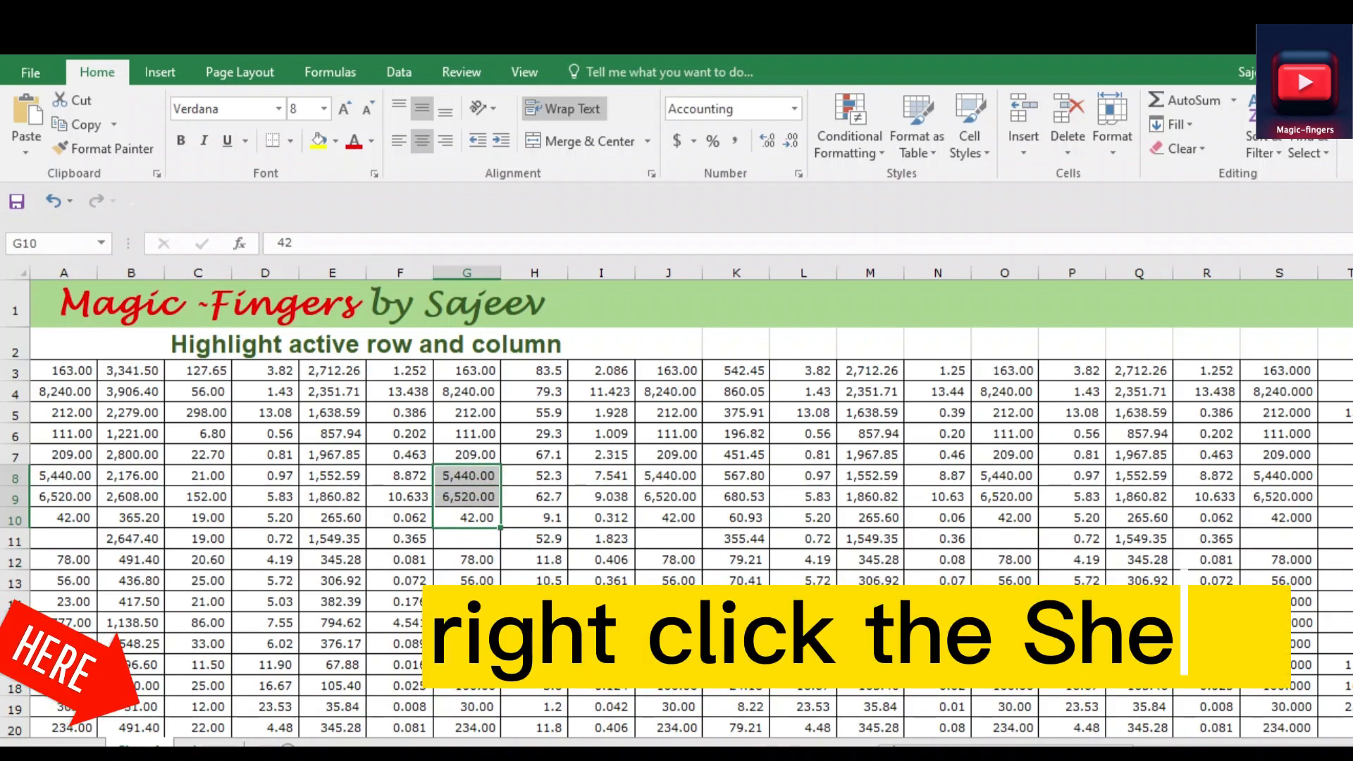
Open the code of Sheet1 and create a Worksheet SelectionChange event procedure
right_click(157, 743)
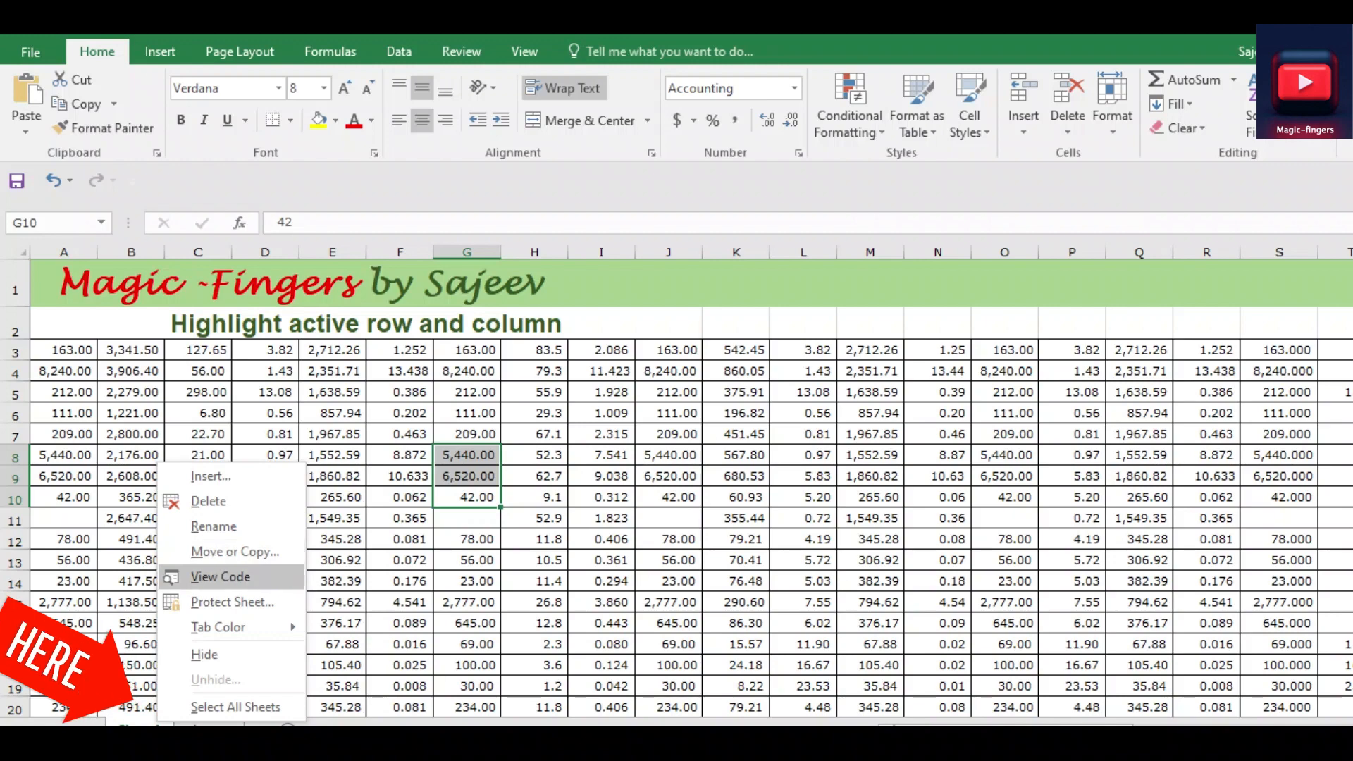
click(222, 576)
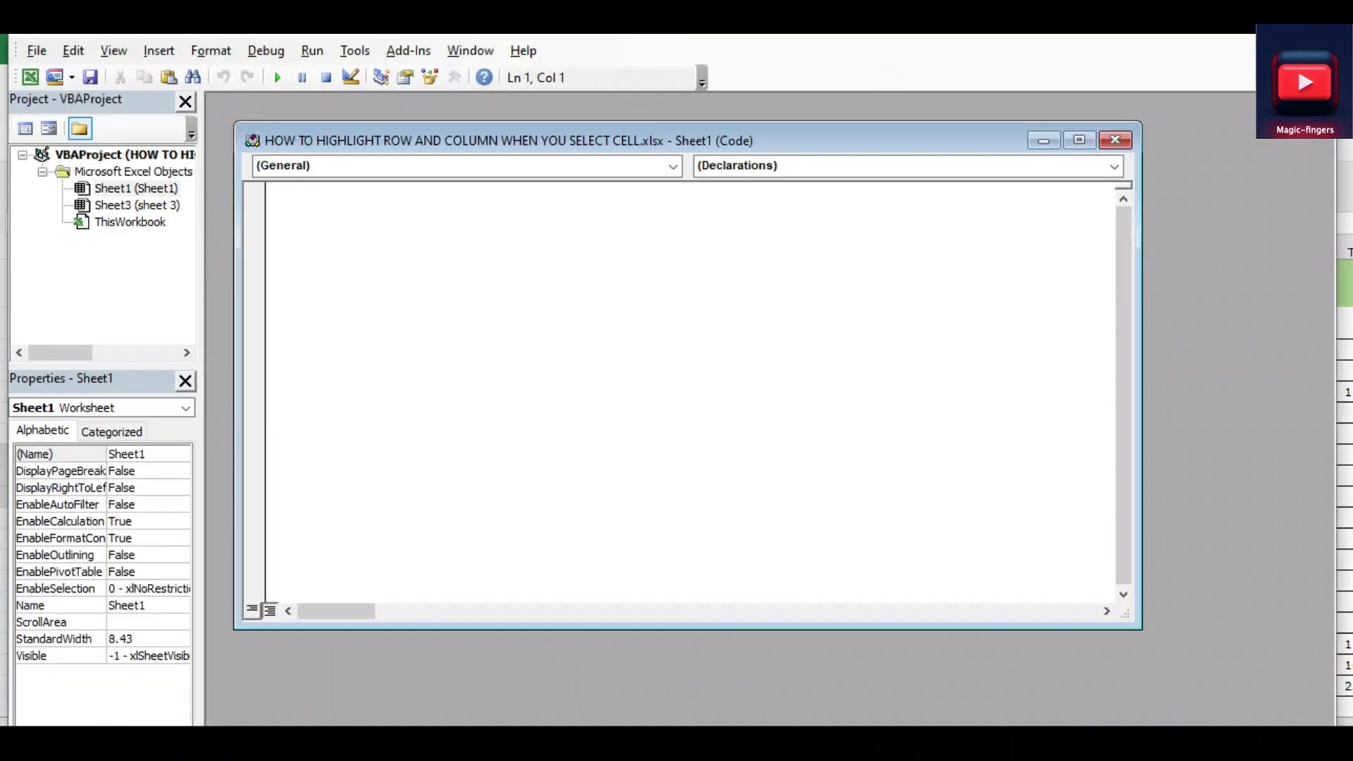
click(673, 167)
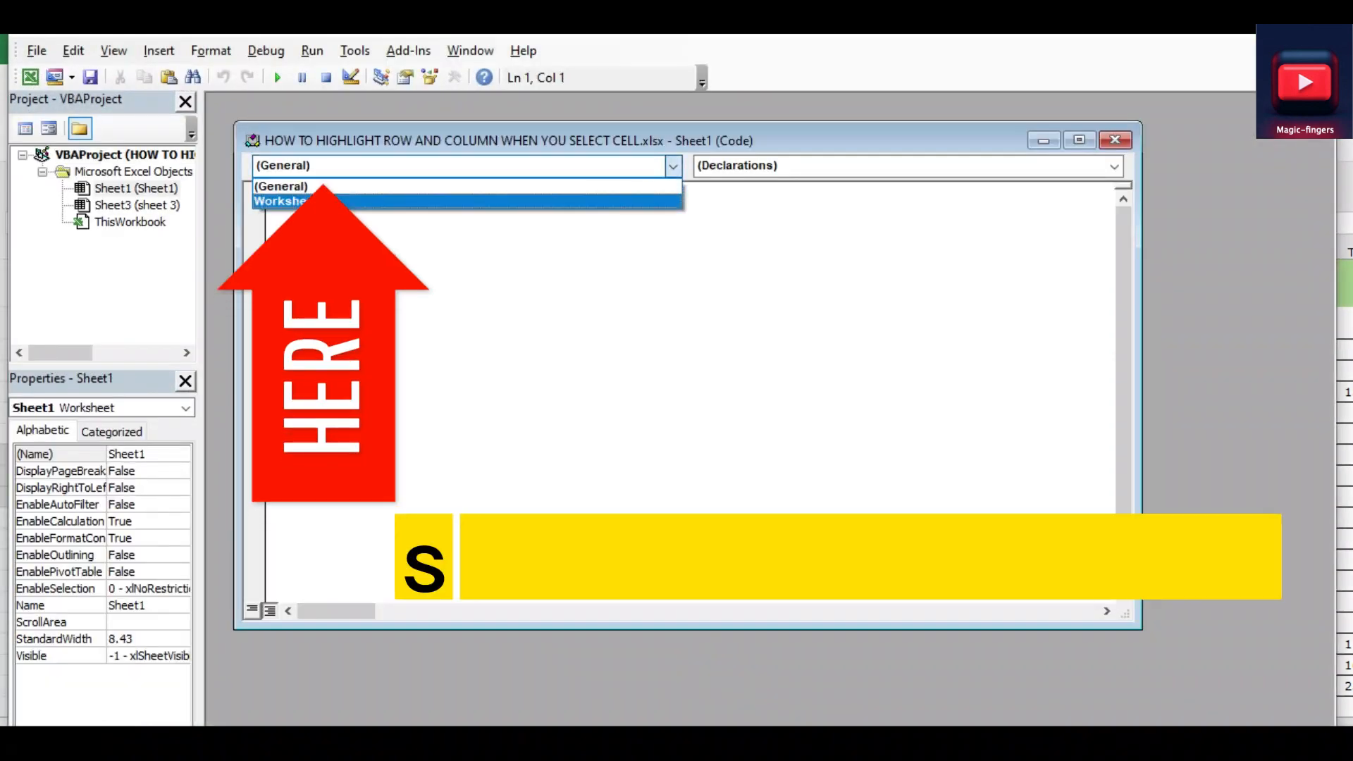
click(282, 202)
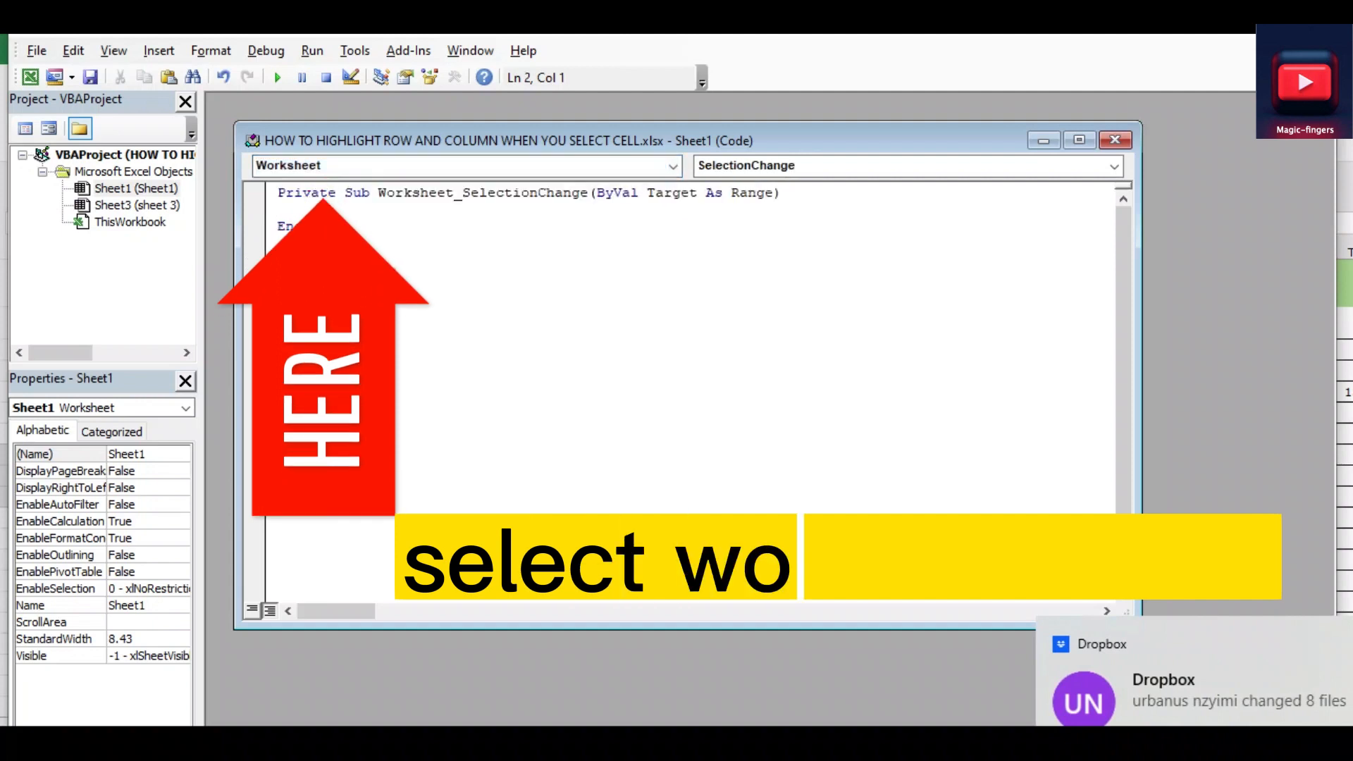
Add the line target.Calculate to the SelectionChange procedure, close the code window and return to the worksheet
text(tar)
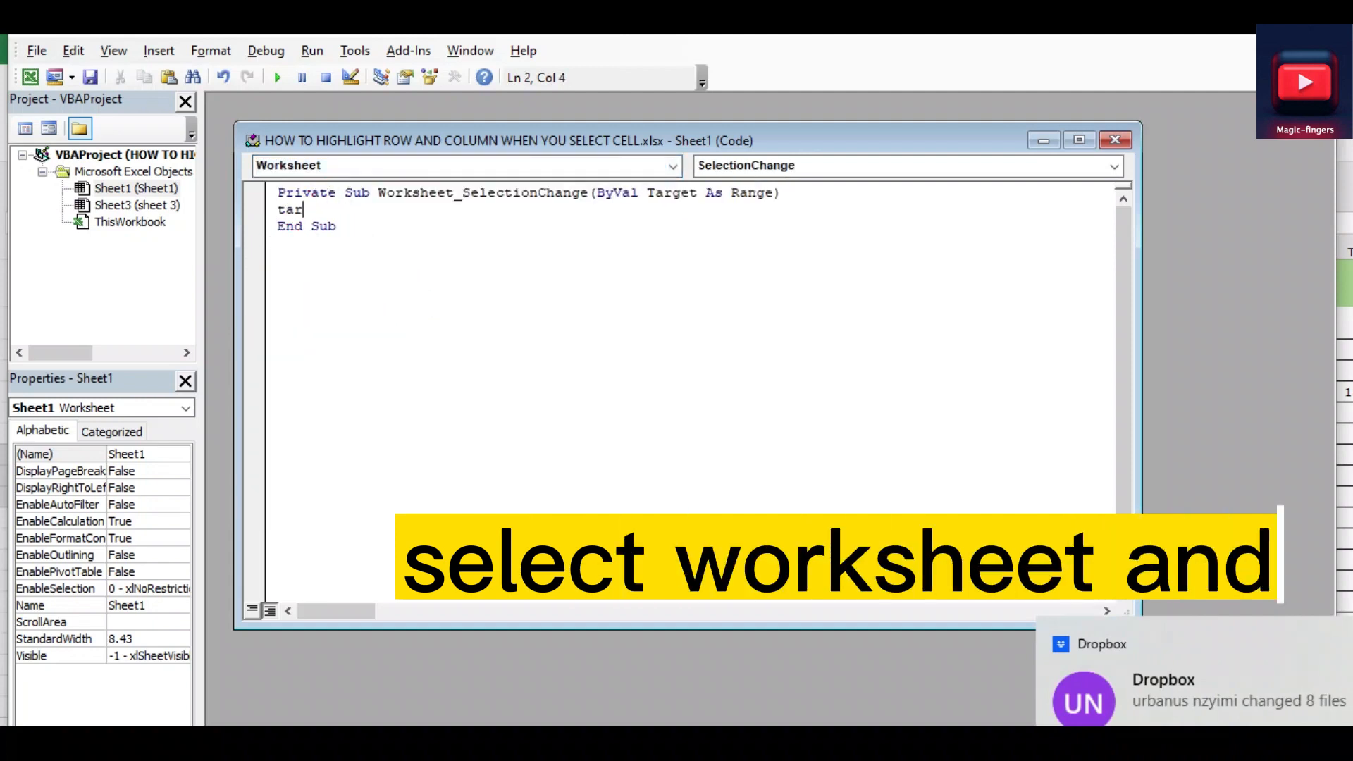
text(get.c)
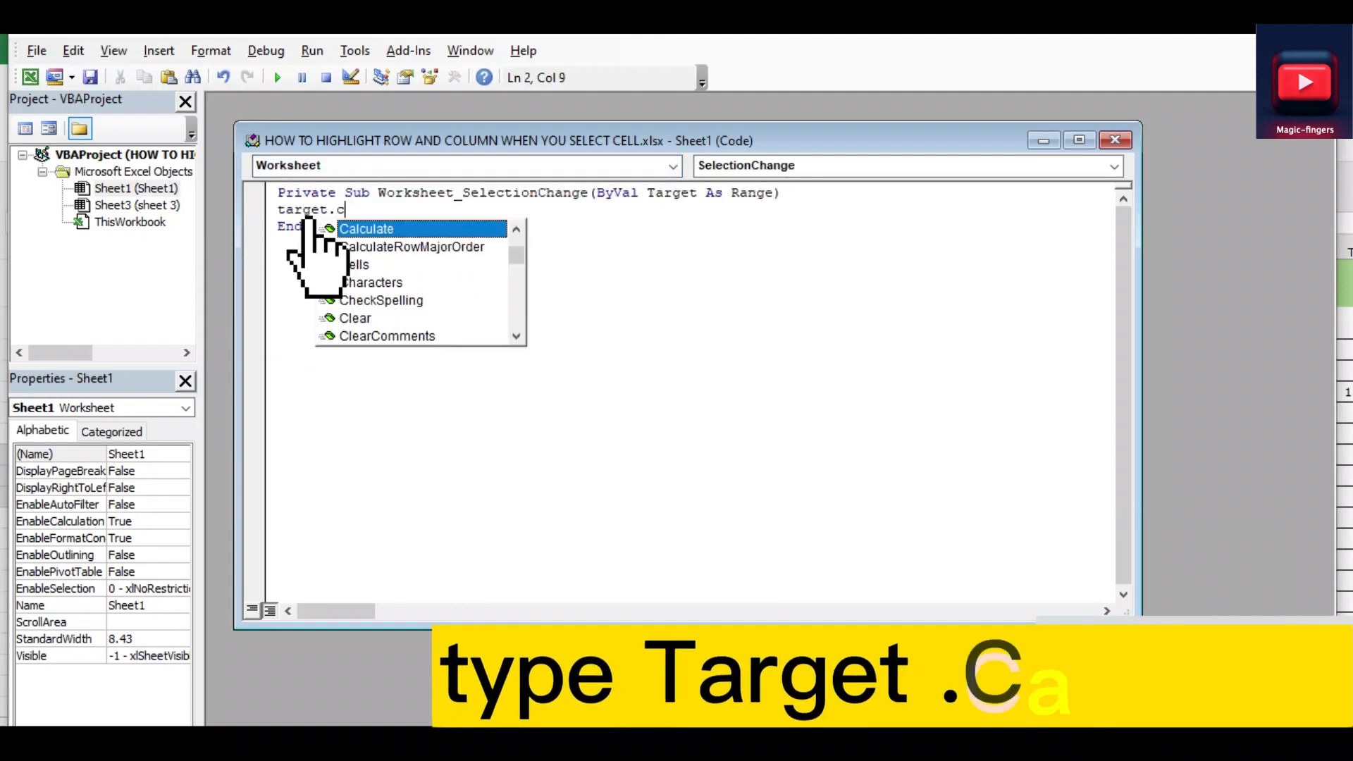
key(Tab)
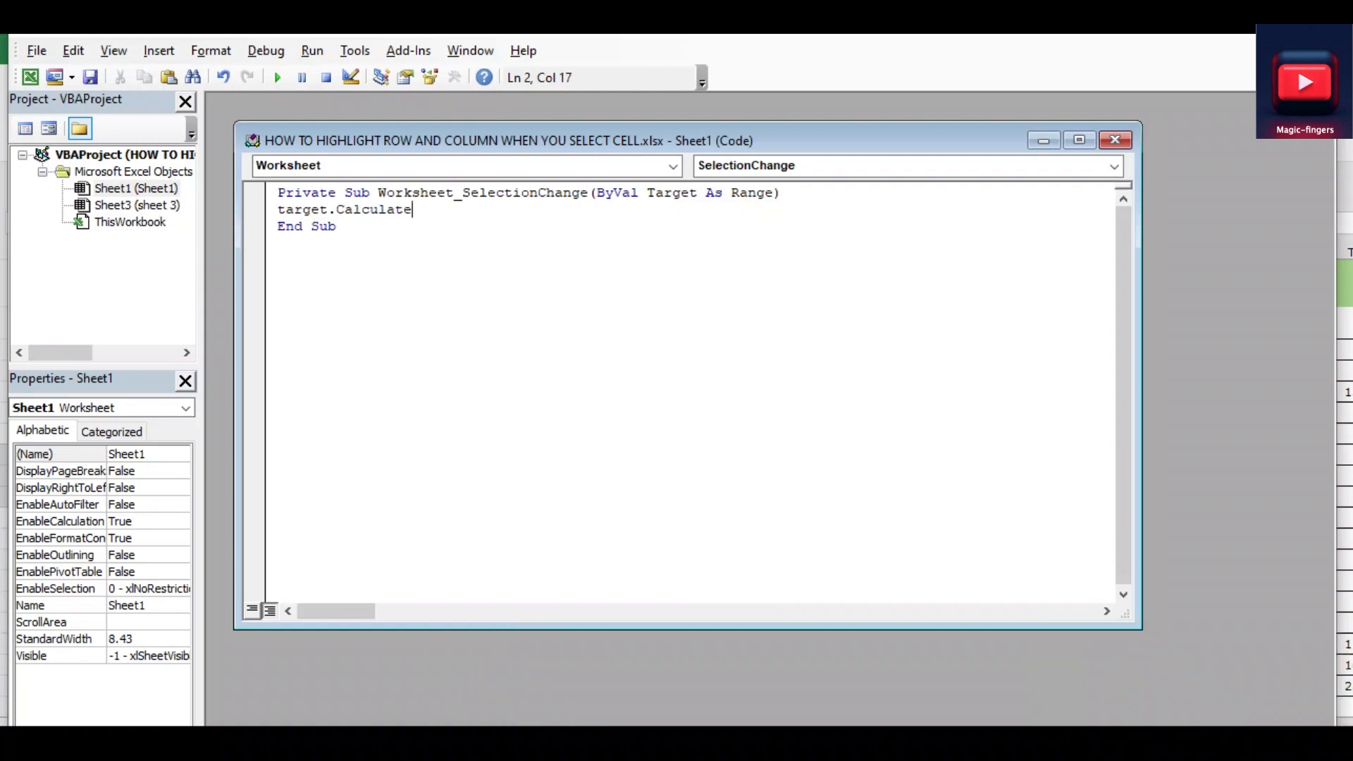
click(716, 432)
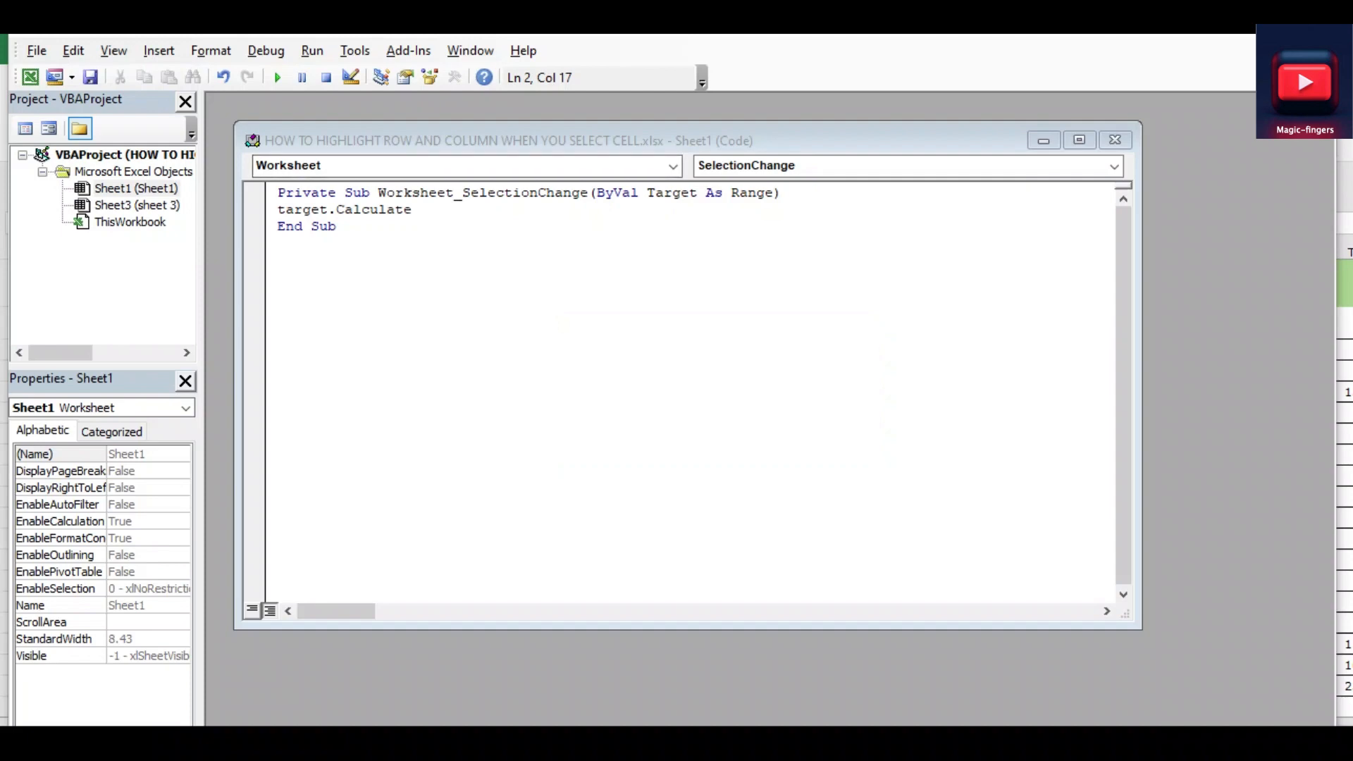
click(1114, 140)
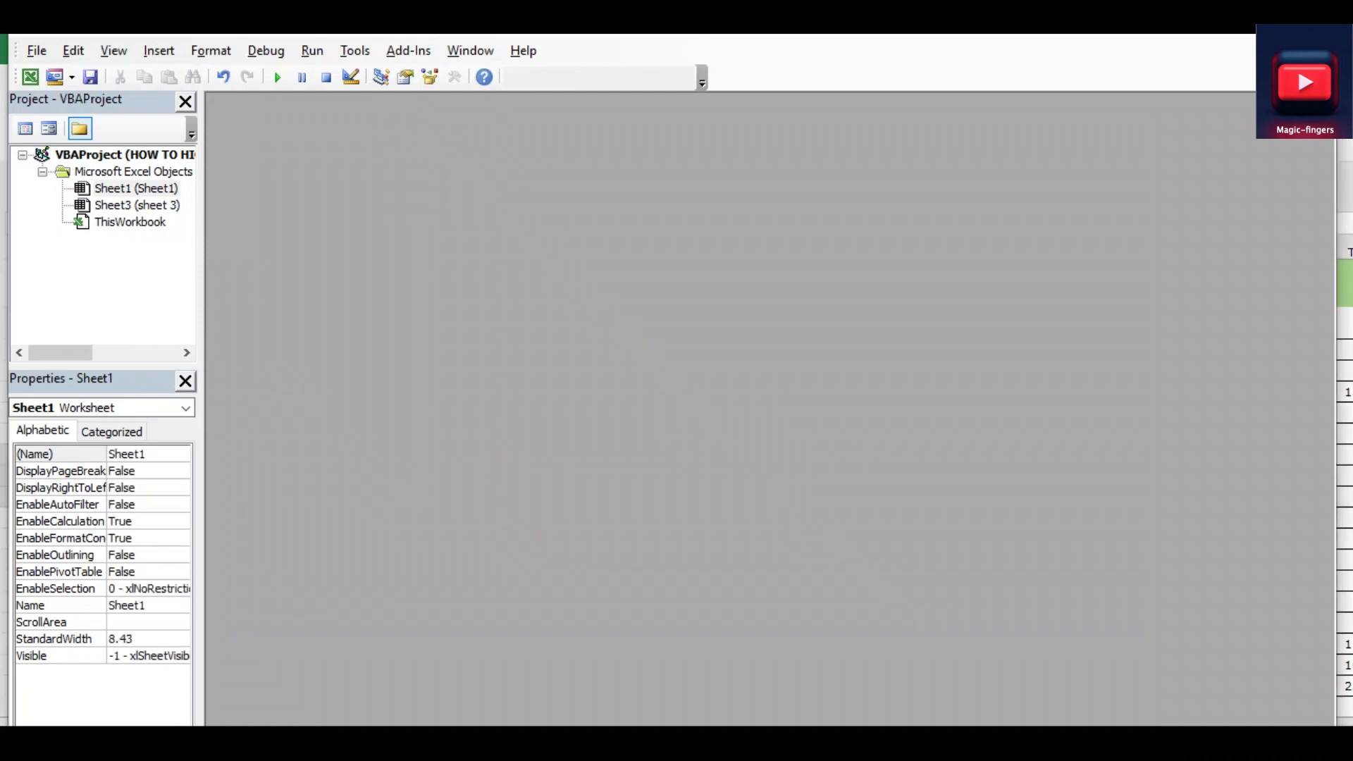
key(alt+F11)
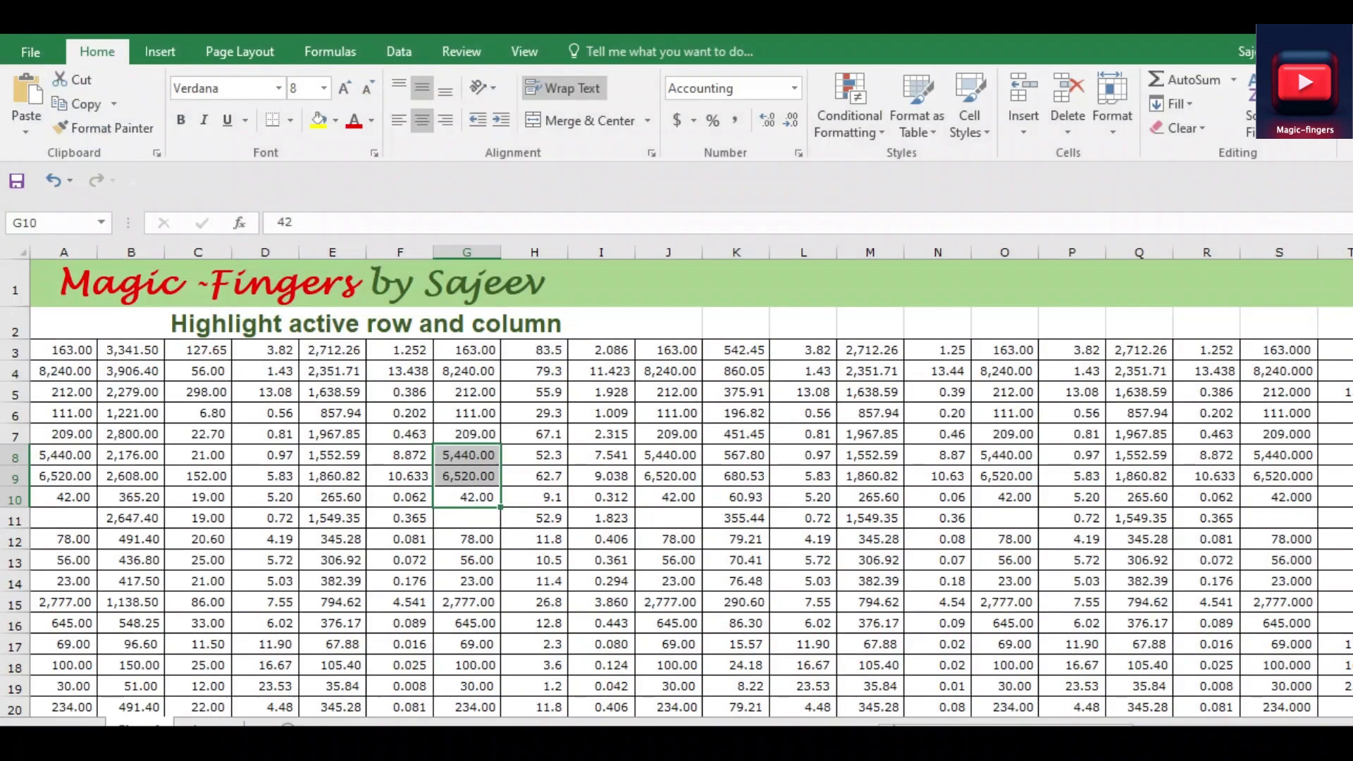
Test the row highlighting on cells across the sheet, including H11, I12, H8, O18, G2, G16, G9 and H13
click(541, 519)
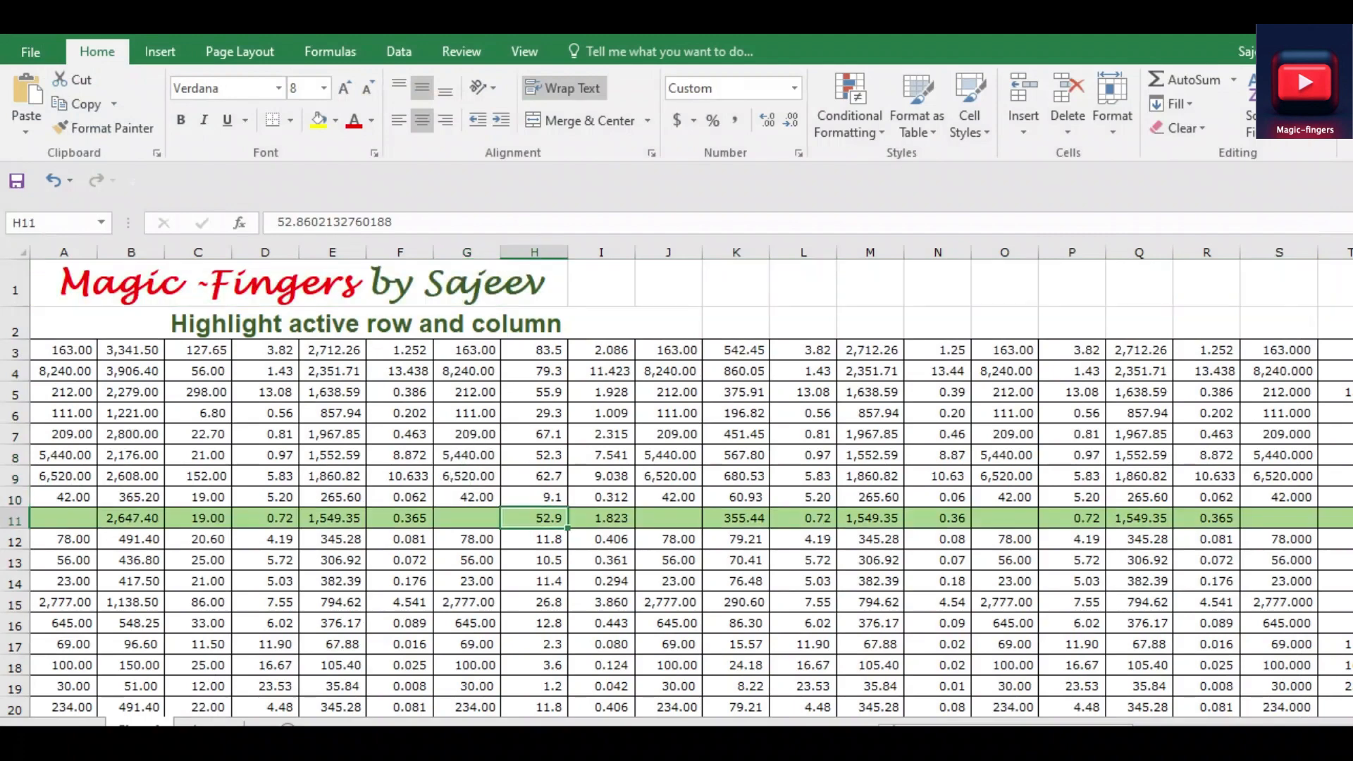
click(467, 476)
click(667, 435)
click(601, 540)
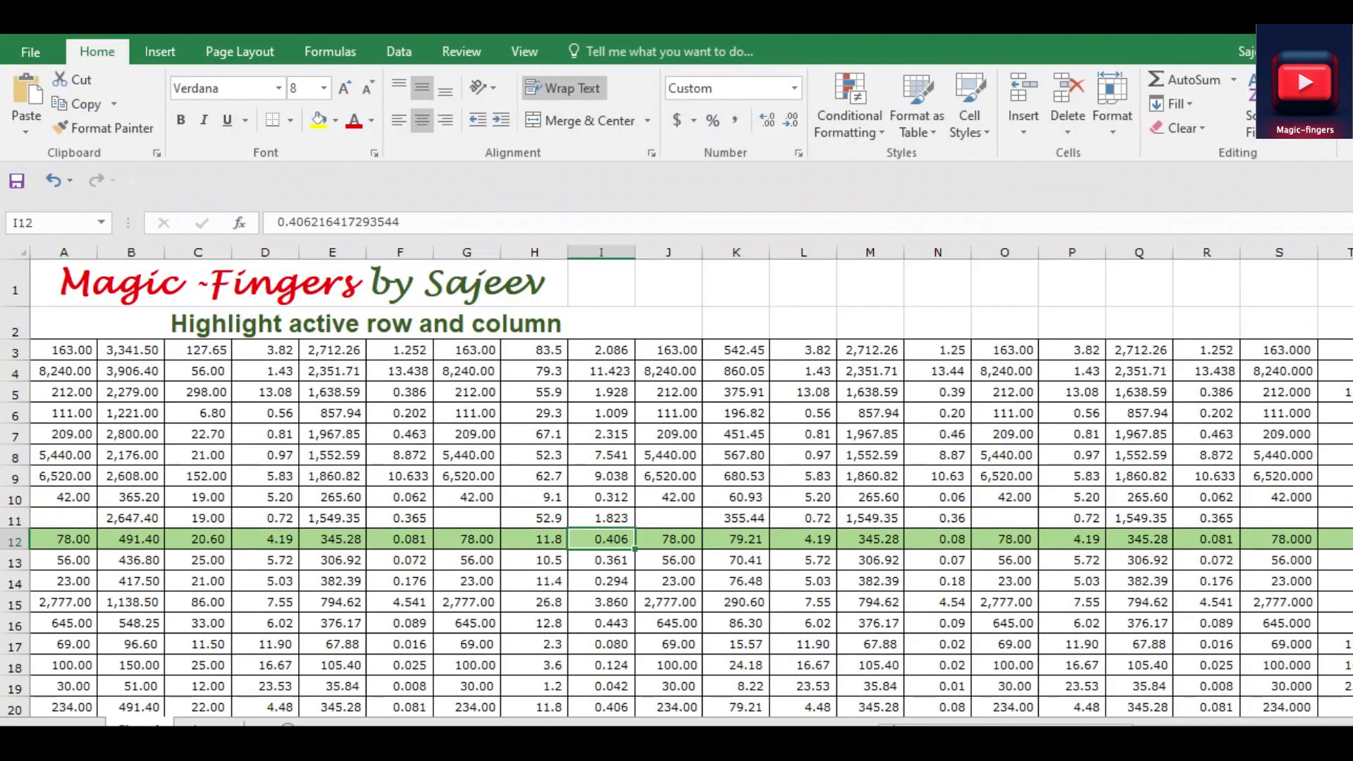
click(534, 602)
click(534, 455)
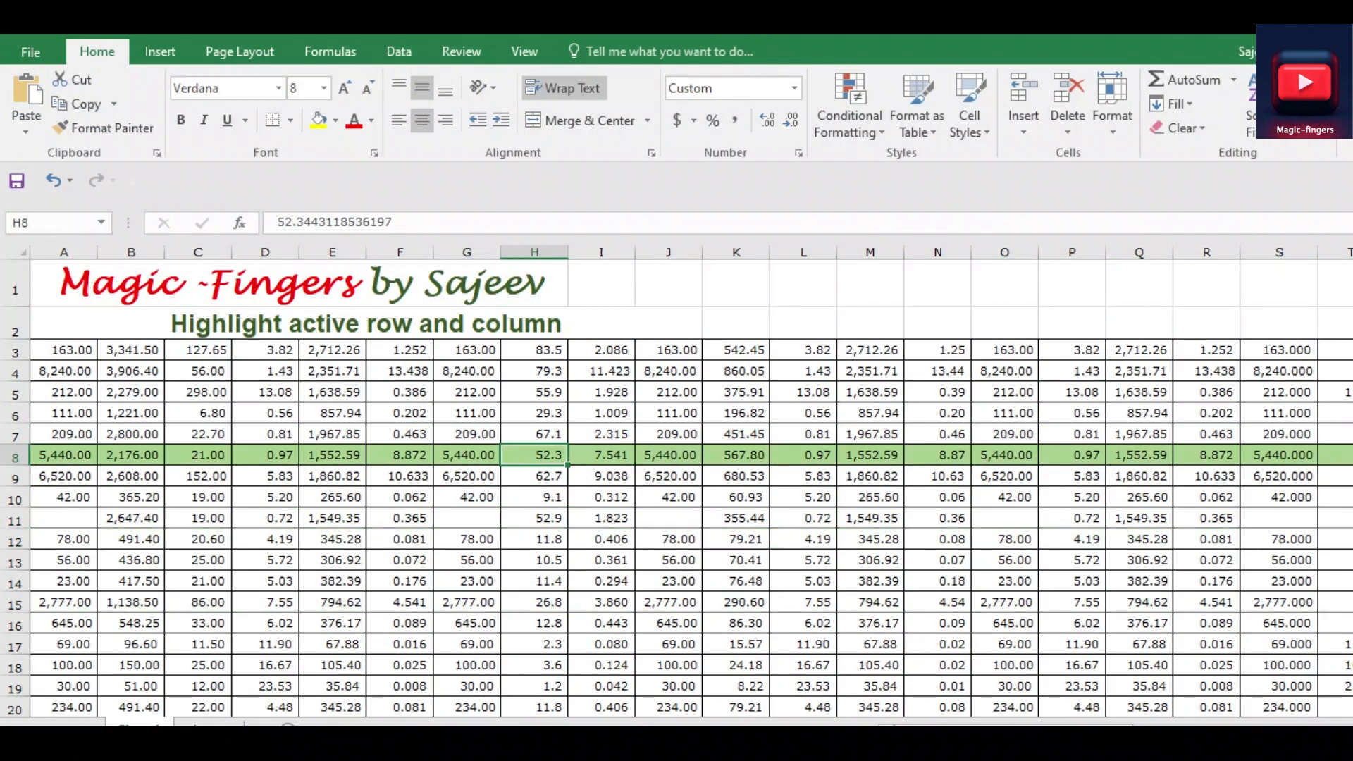
click(601, 539)
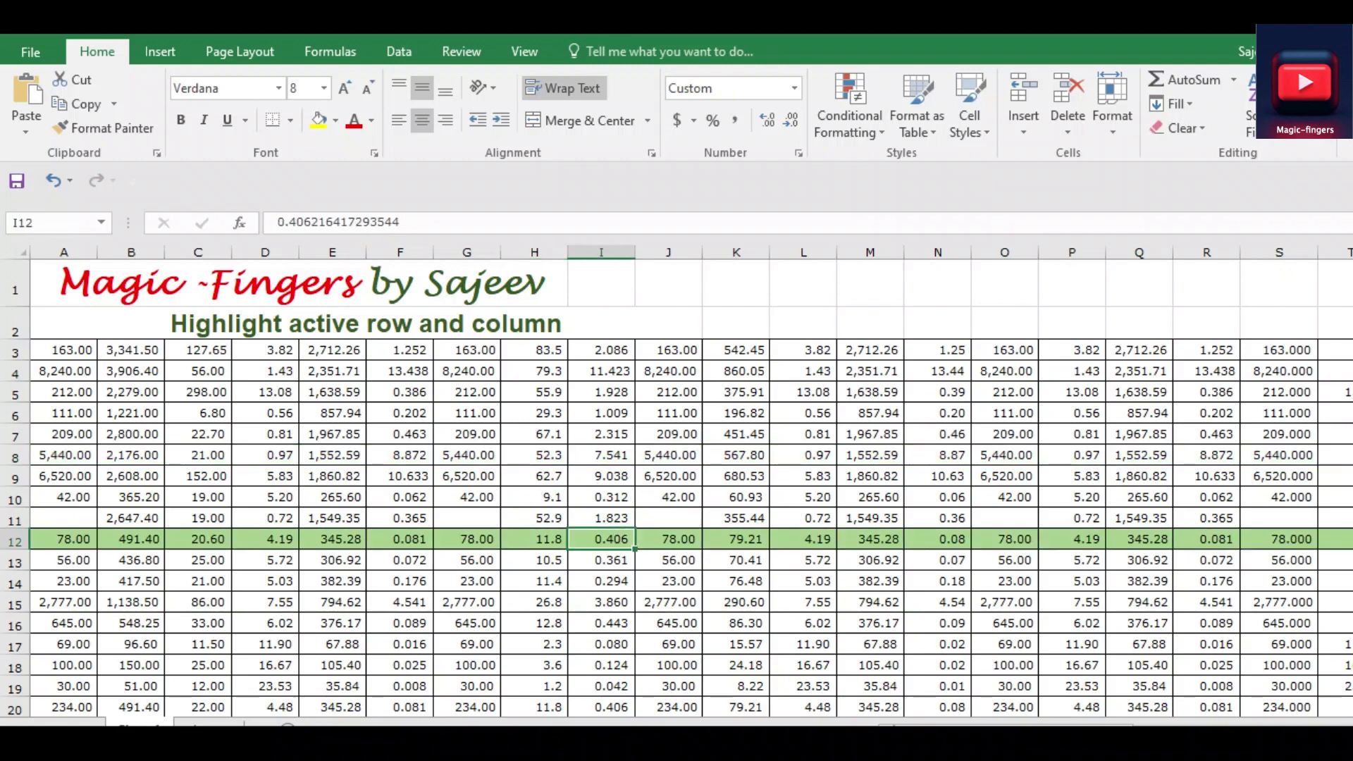
click(400, 581)
click(1005, 665)
click(1005, 434)
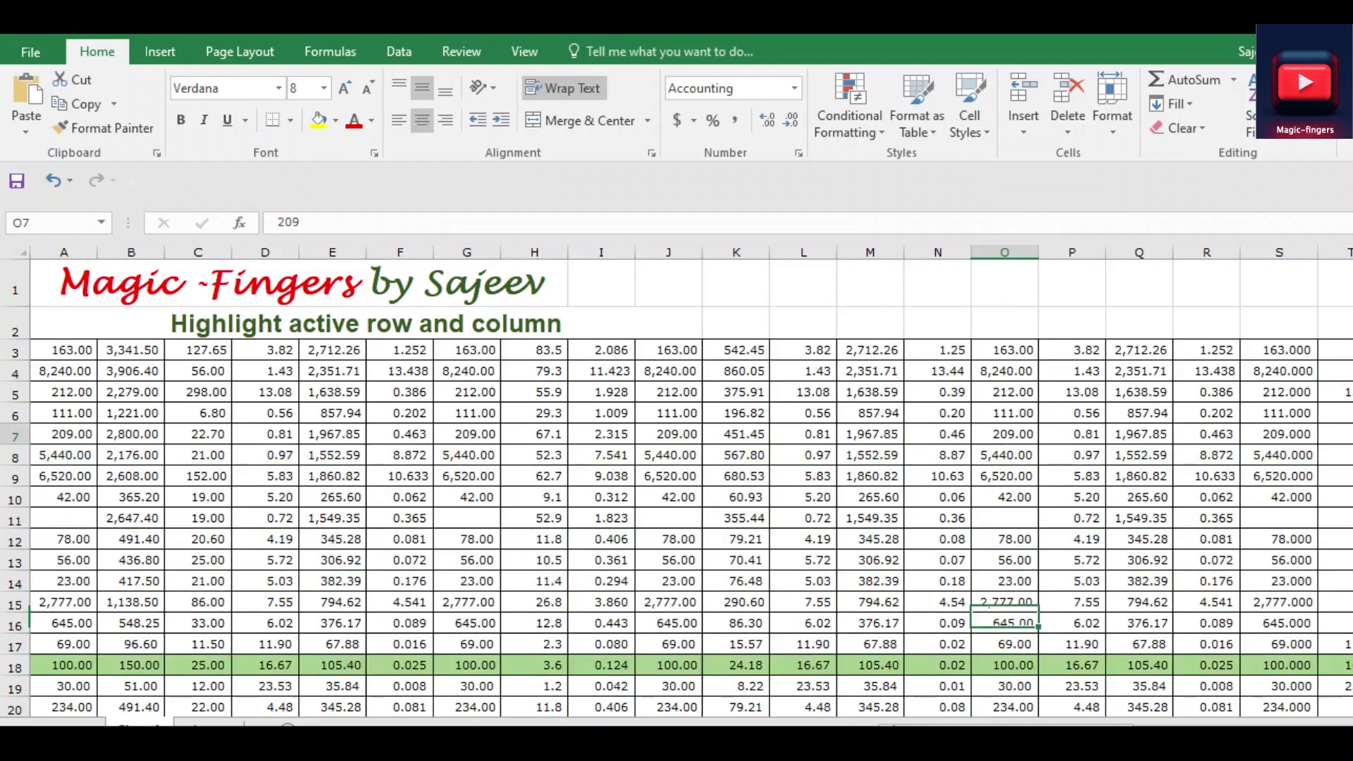
click(601, 393)
click(466, 324)
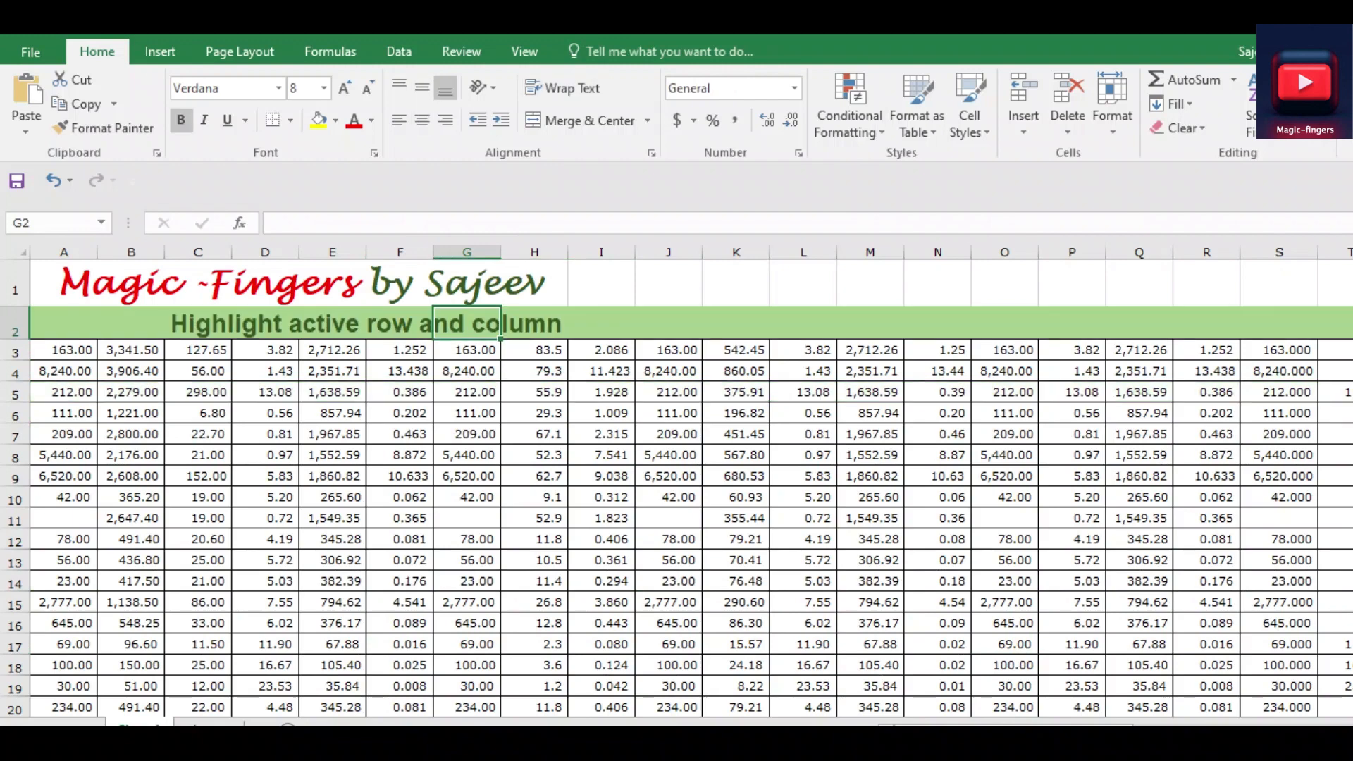
click(466, 497)
click(466, 581)
click(466, 623)
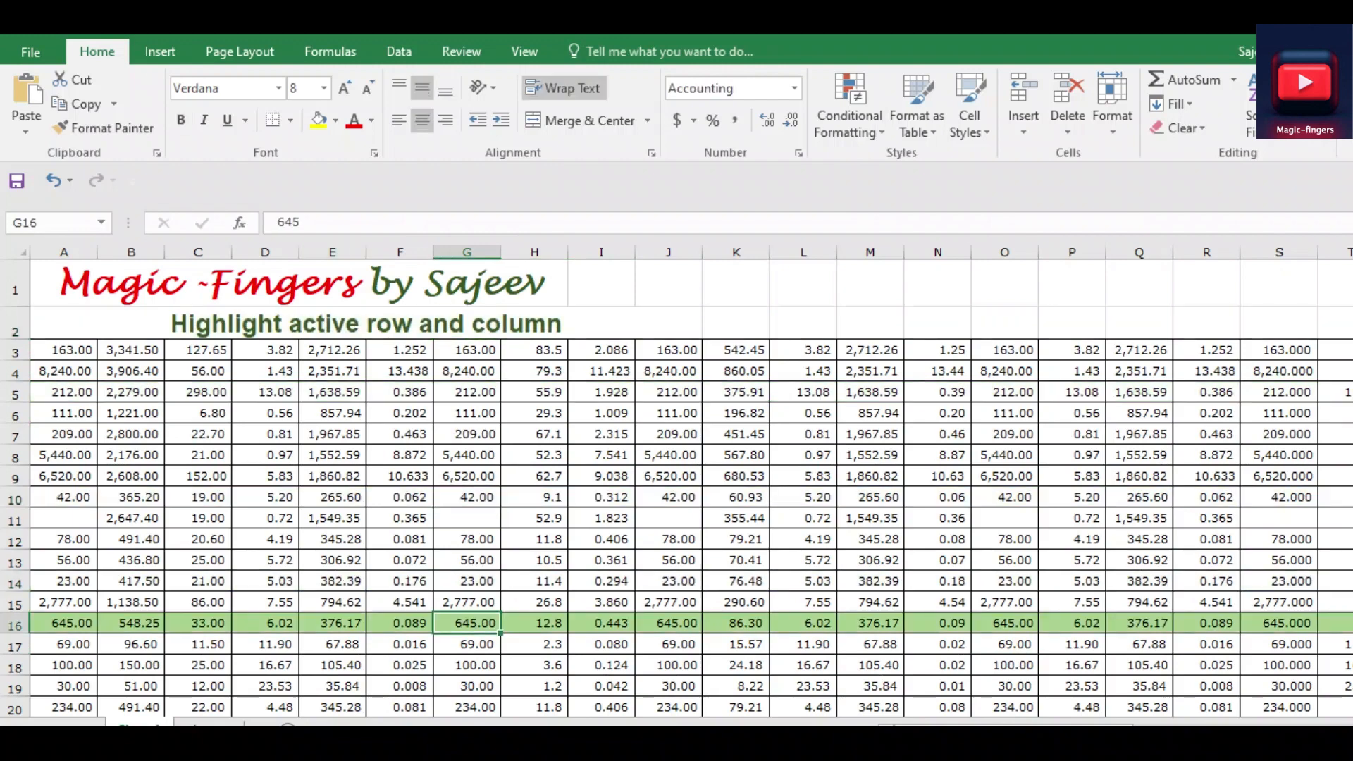
click(332, 283)
click(467, 476)
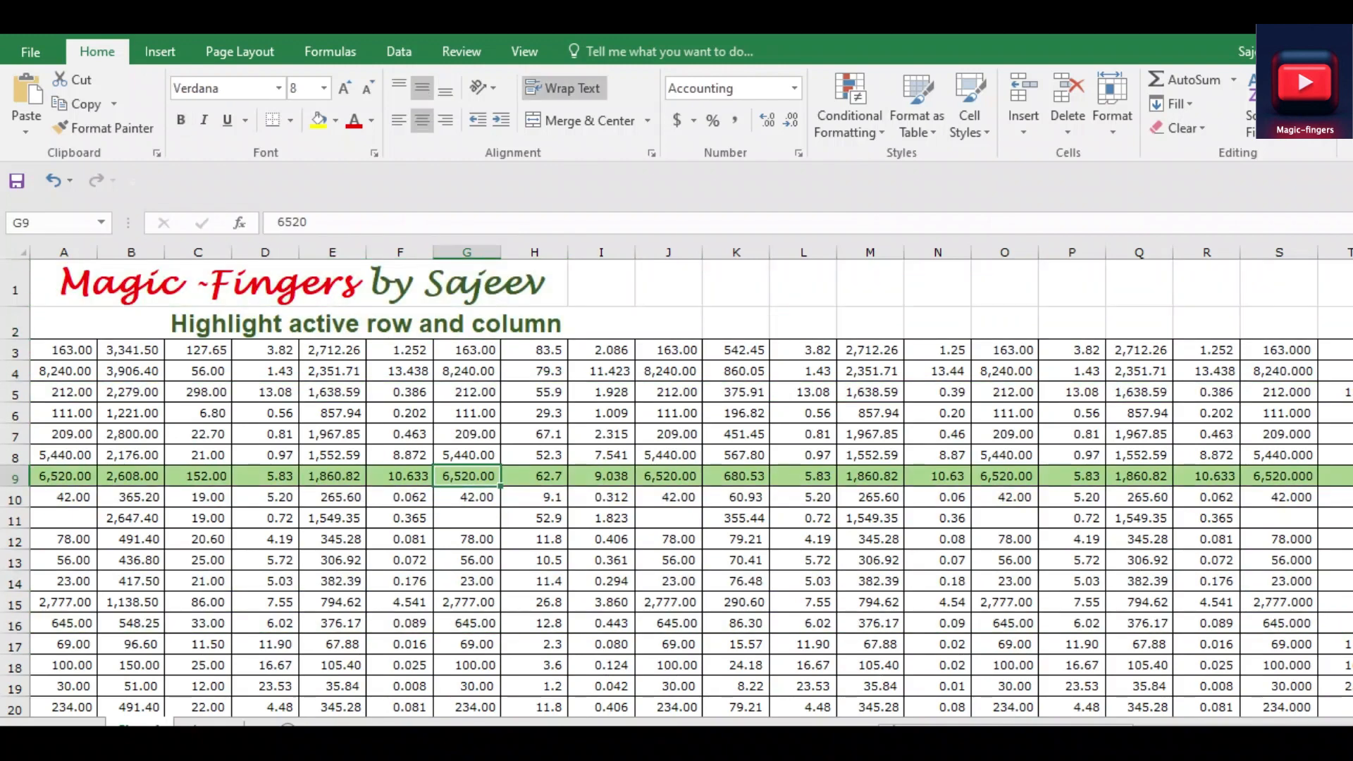
click(534, 324)
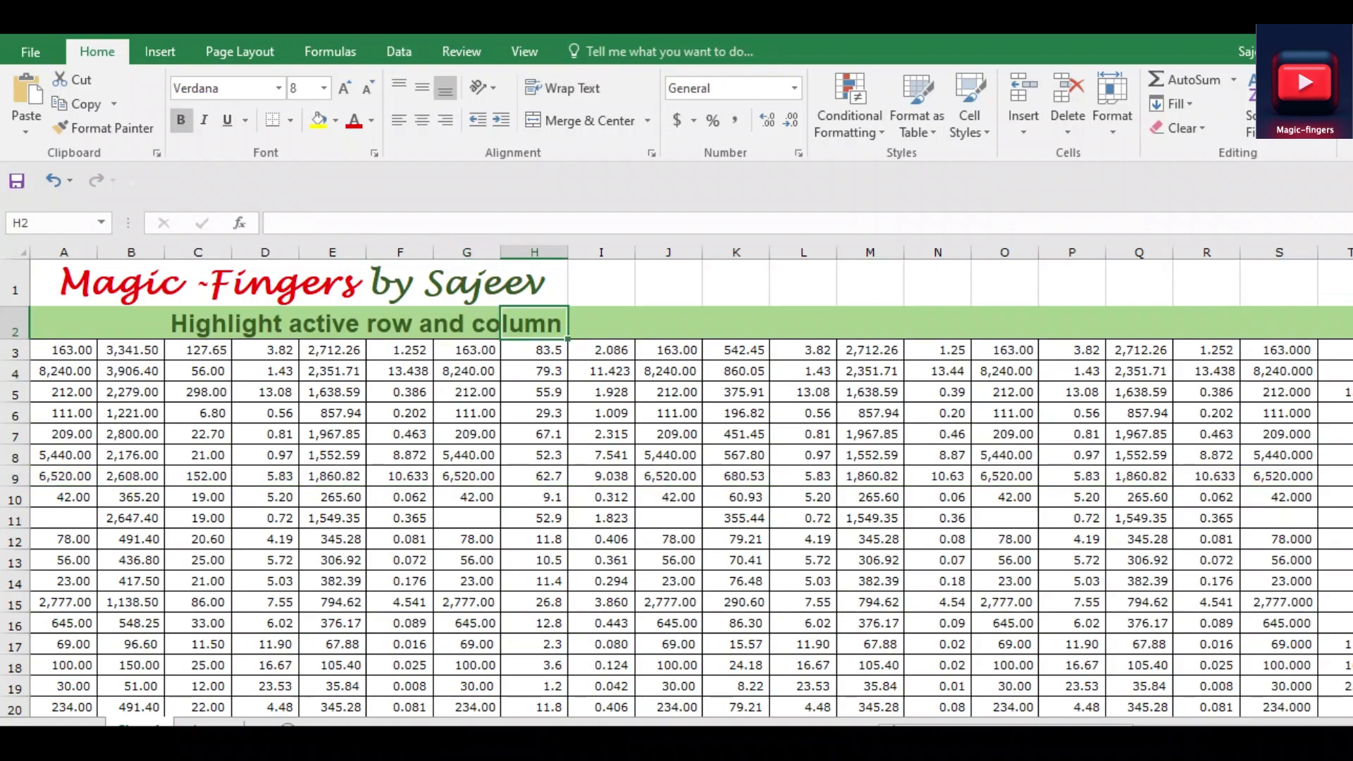
click(467, 324)
click(534, 323)
click(534, 560)
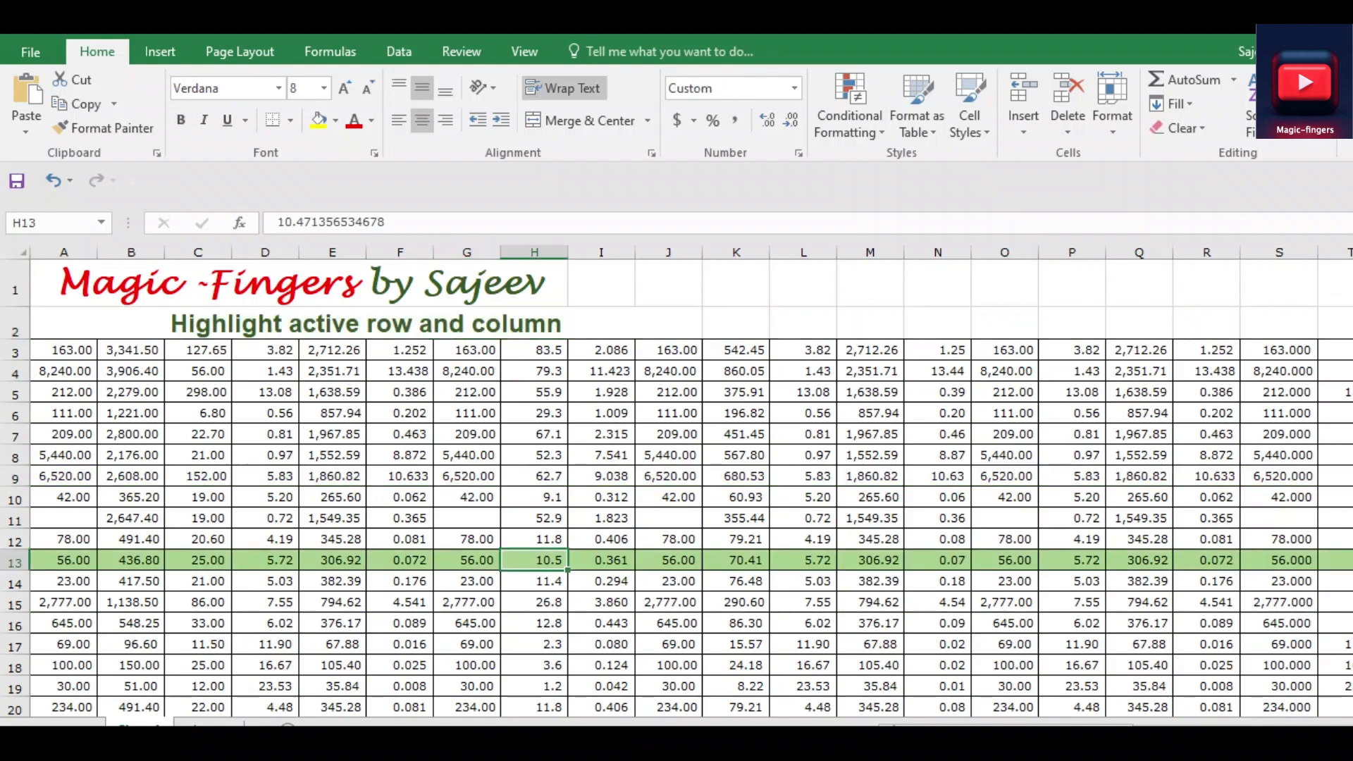
Start a second formula-based conditional formatting rule for the whole sheet with the formula =CELL("col")=COLUMN()
click(18, 253)
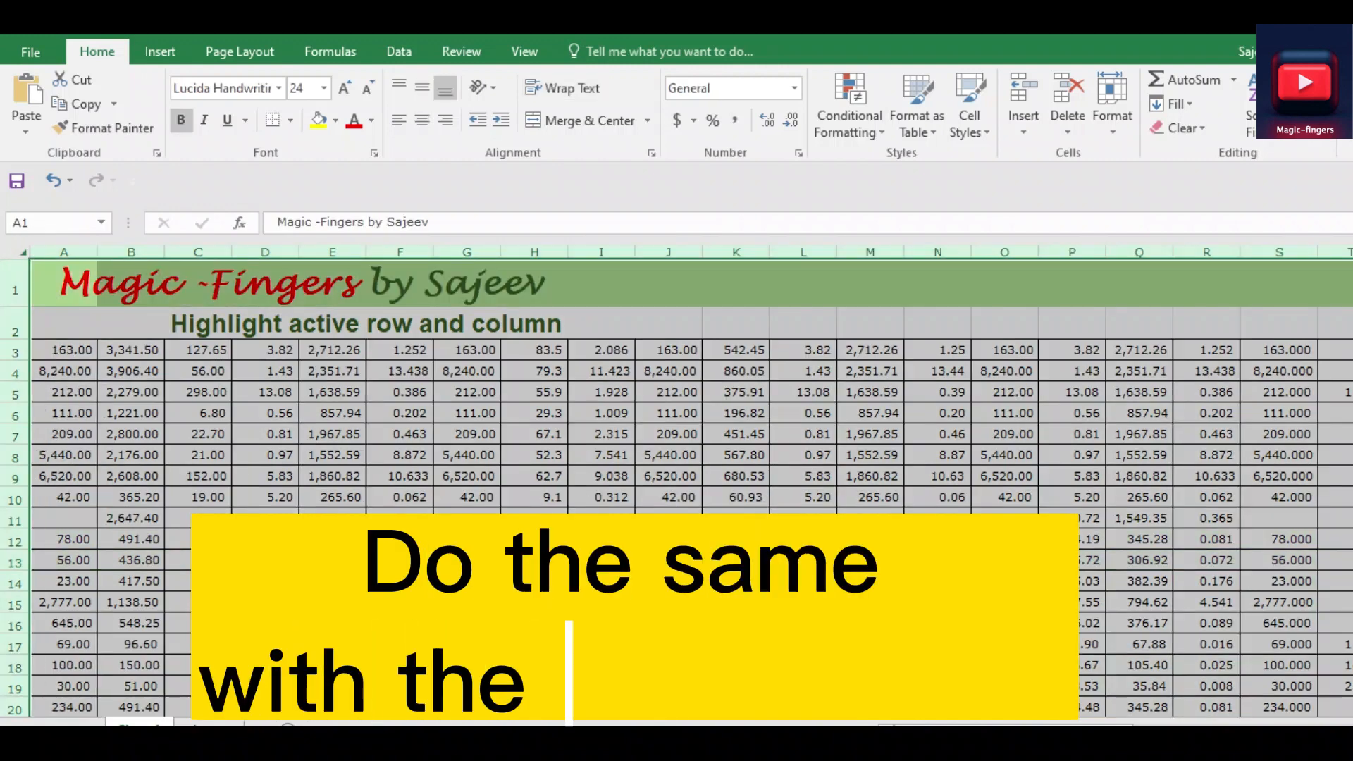
click(849, 113)
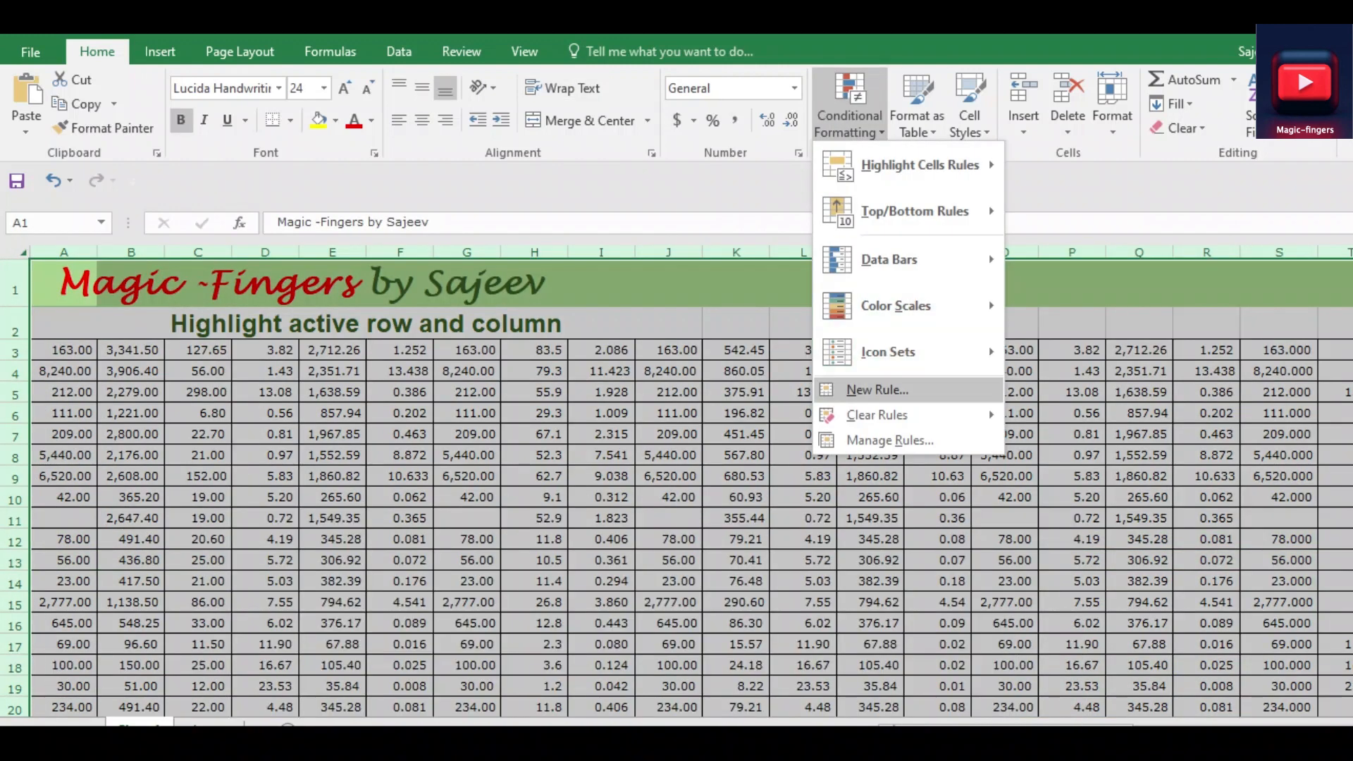
click(878, 390)
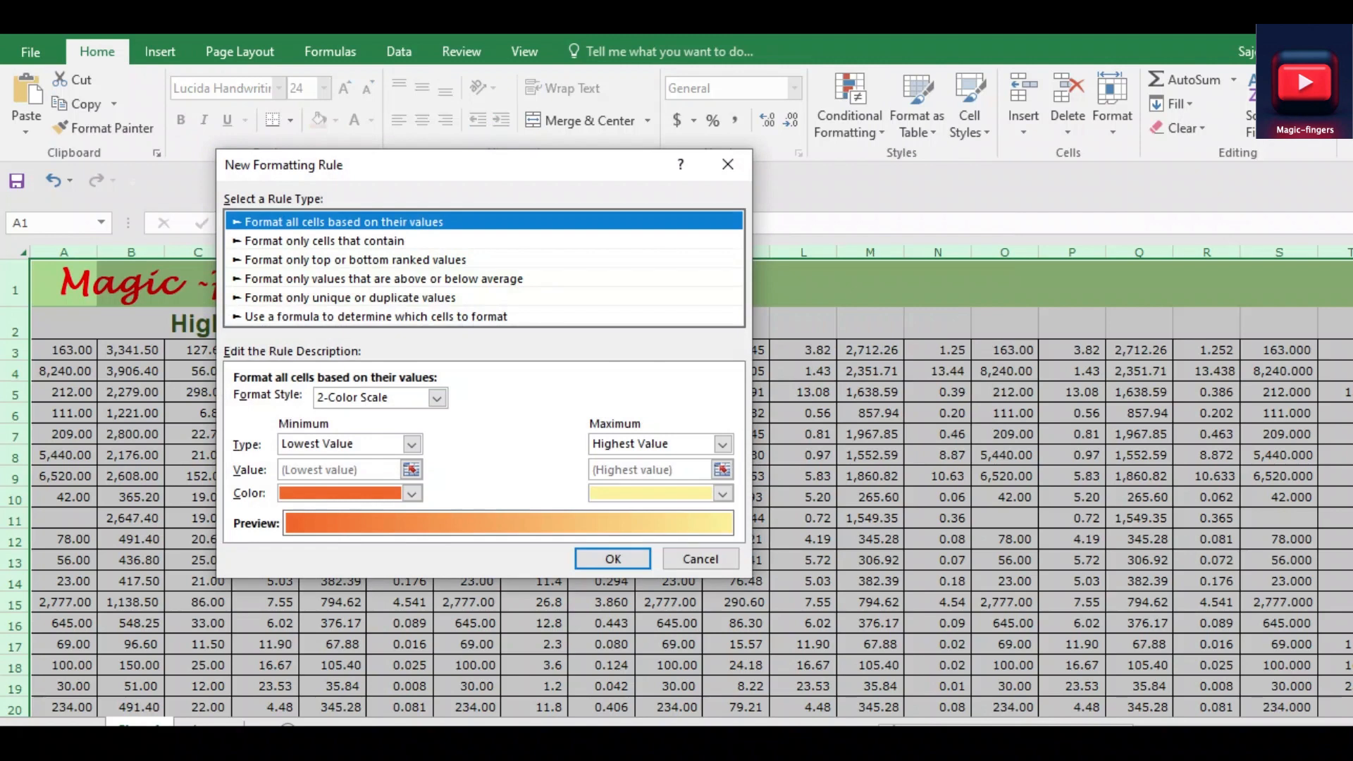
click(375, 317)
click(398, 402)
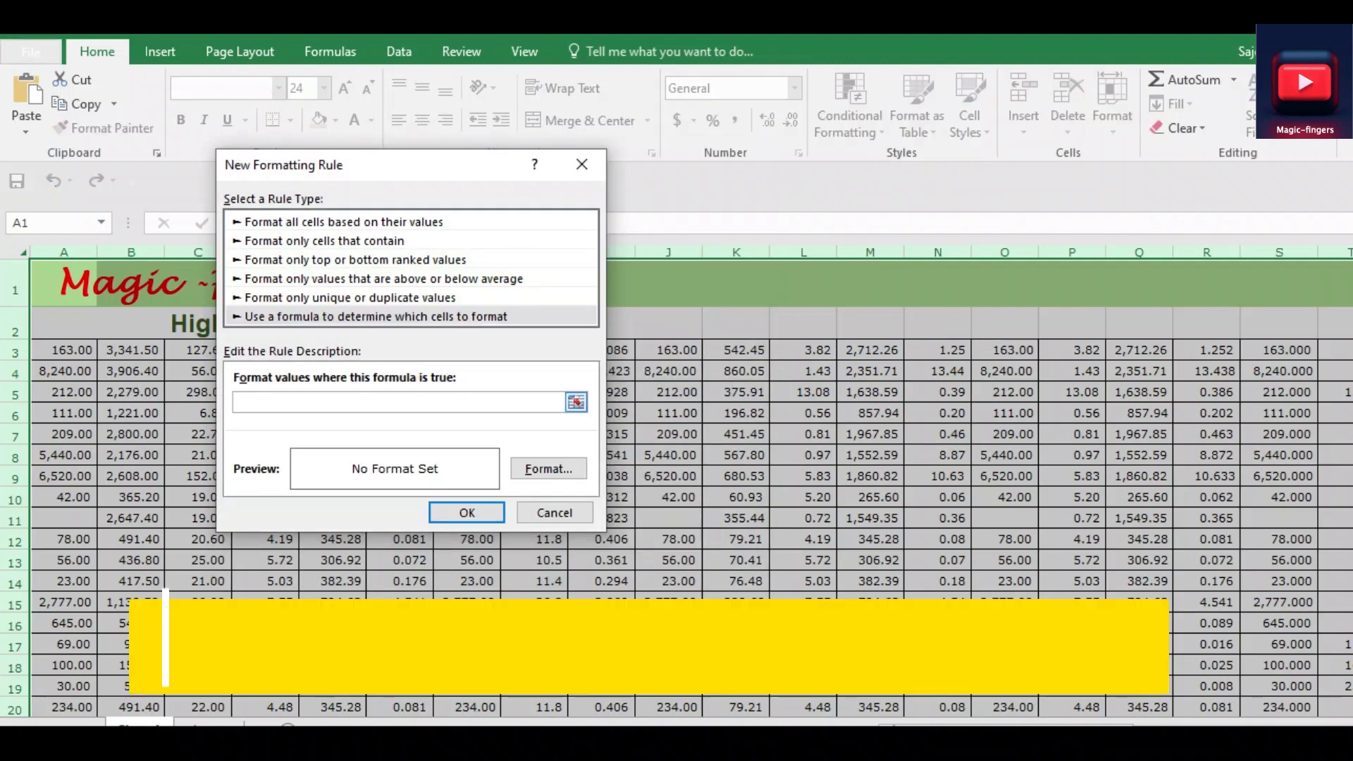
text(=CELL("col")=COLUMN())
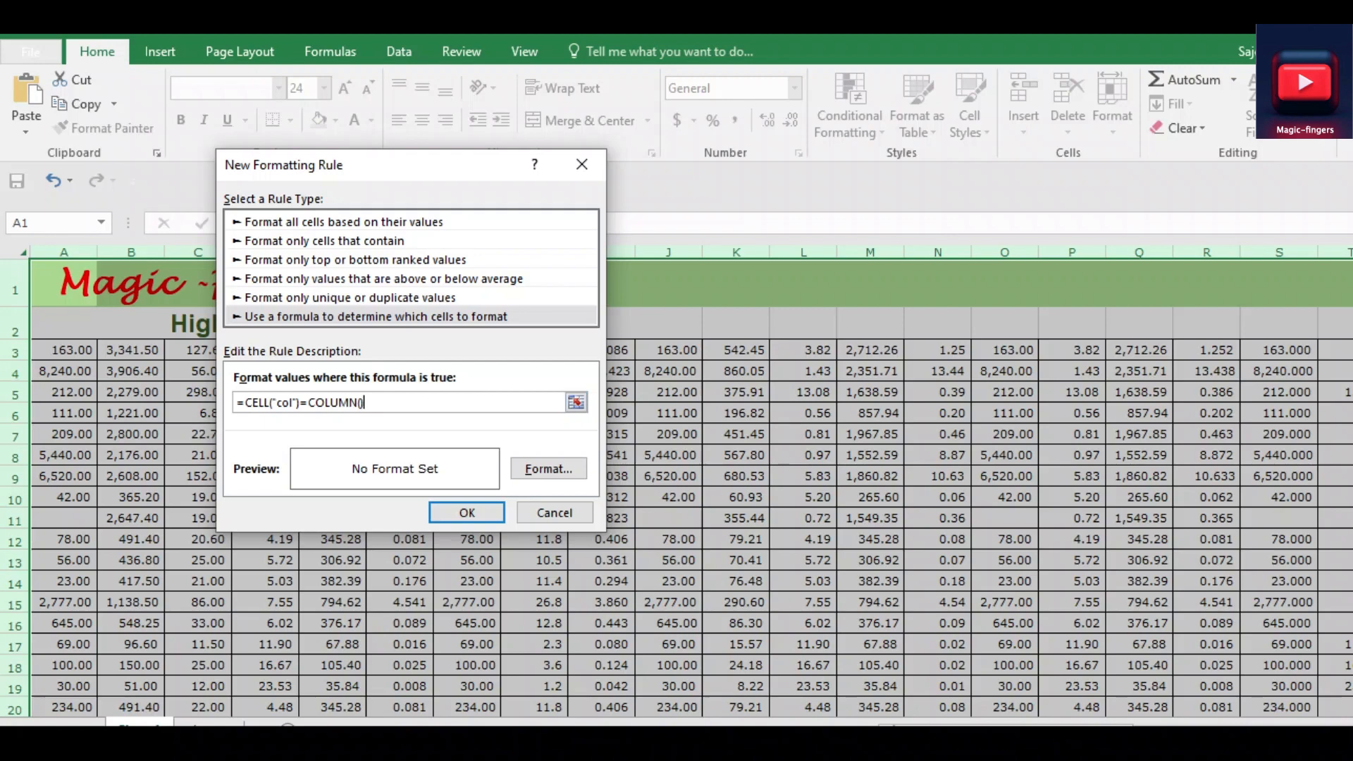
Give the column rule a light gold fill, the second-lightest gold shade, and apply the new formatting rule to the sheet
click(548, 469)
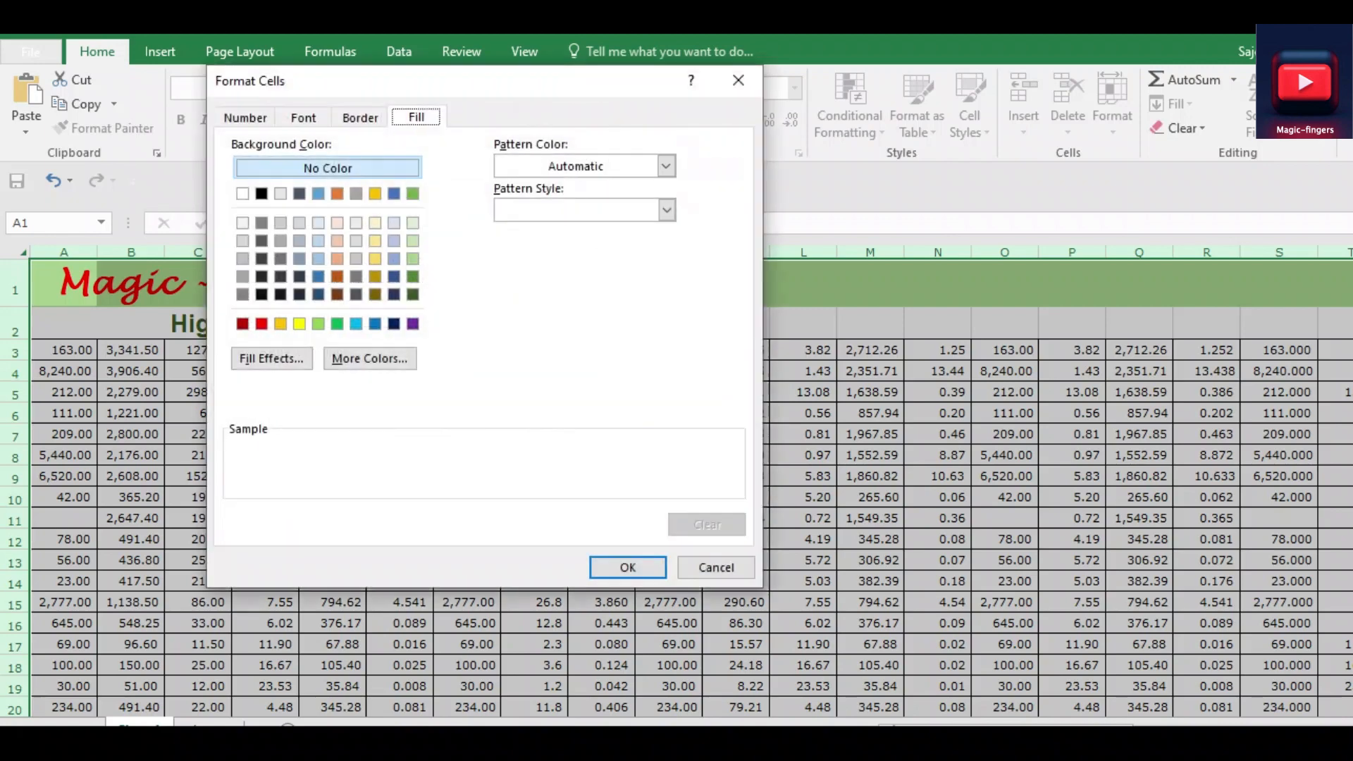
click(246, 118)
click(303, 117)
click(360, 118)
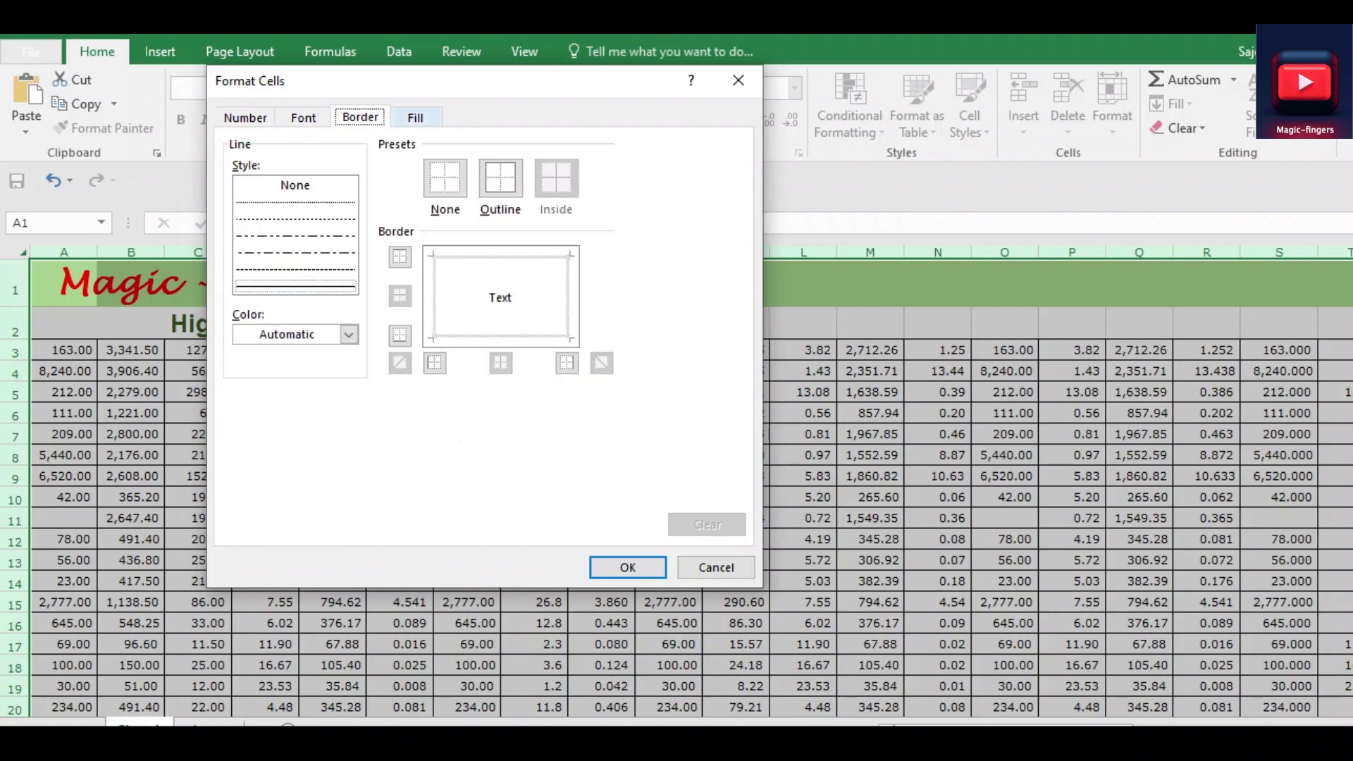
click(416, 118)
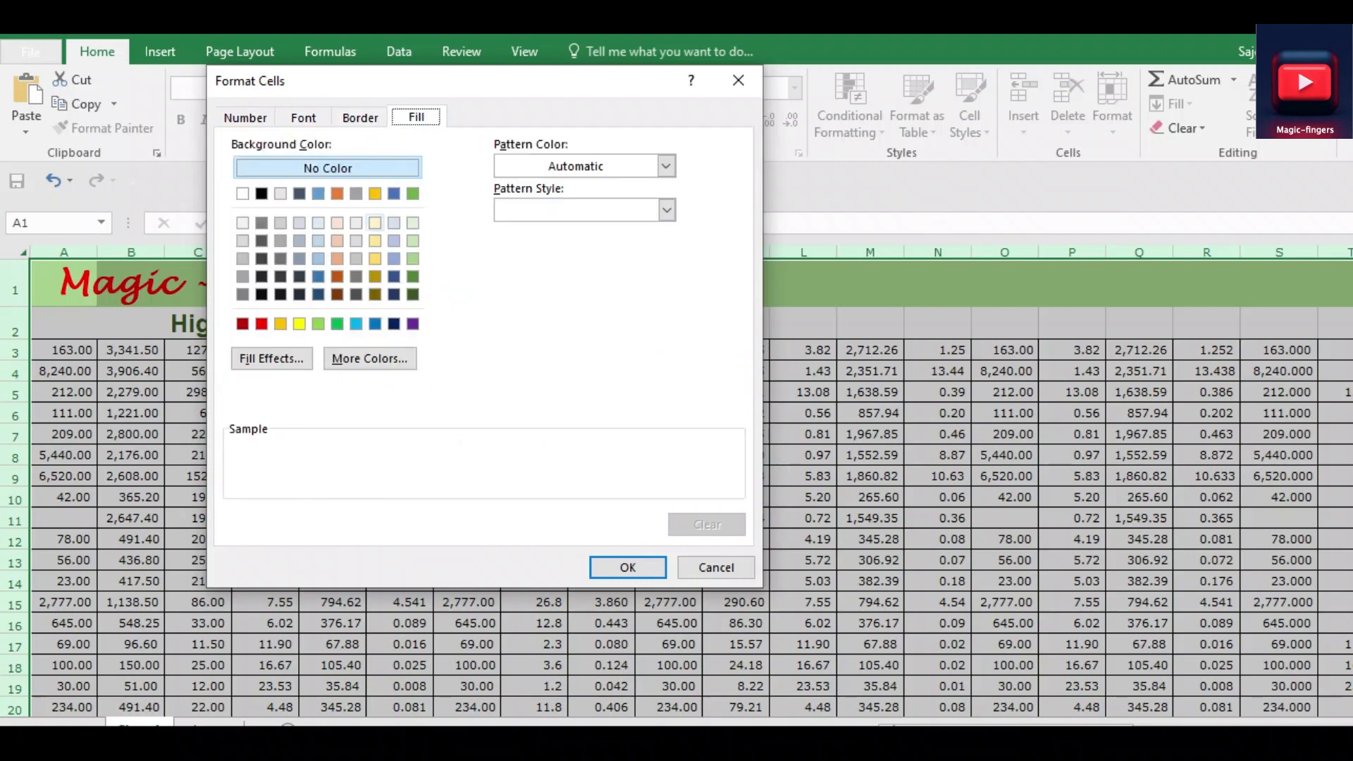
click(375, 222)
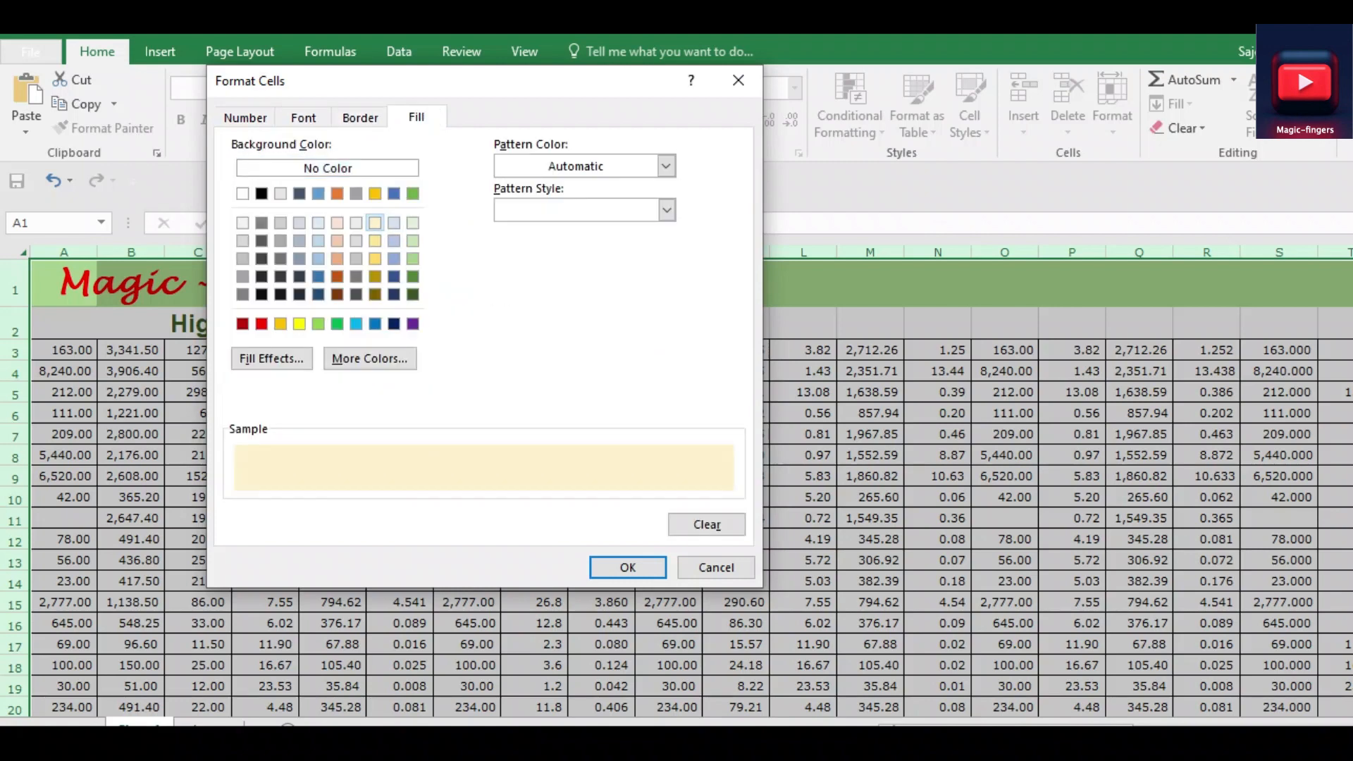
click(375, 240)
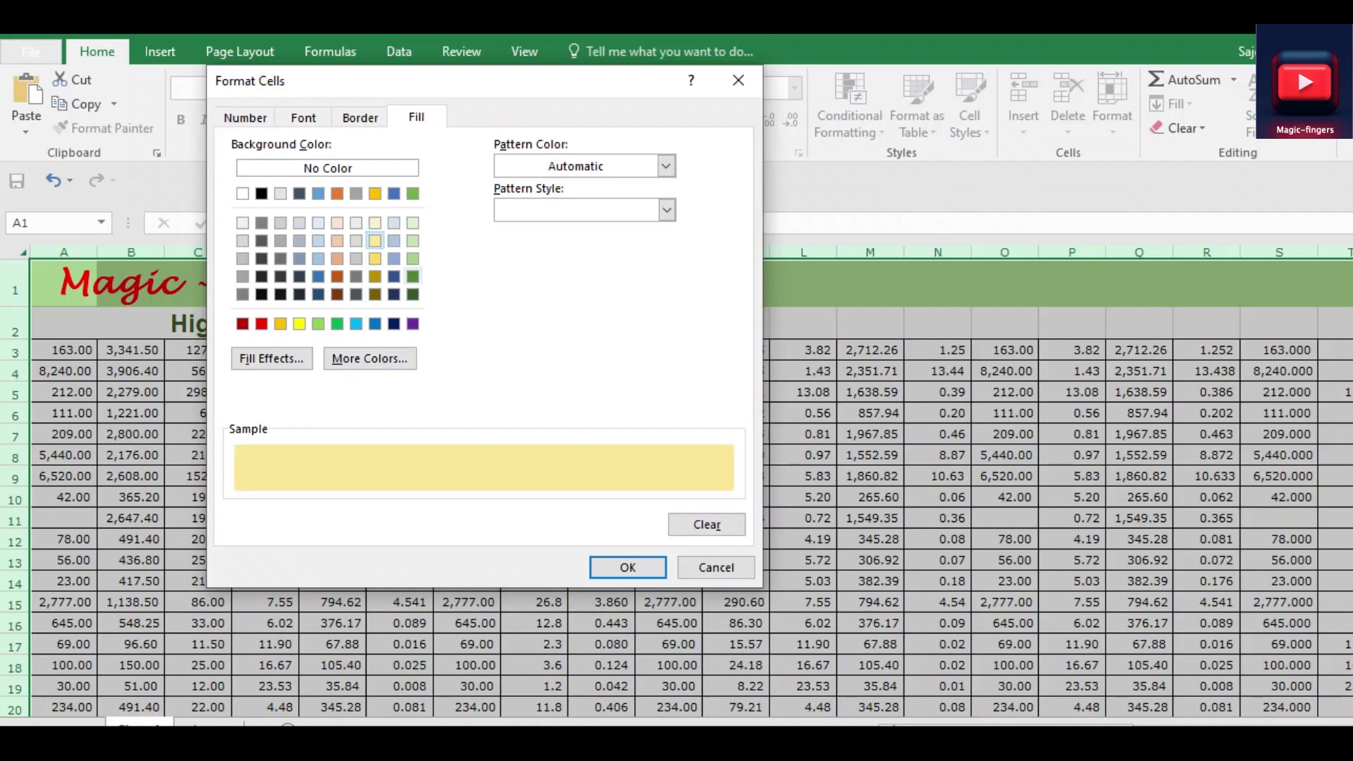
click(627, 567)
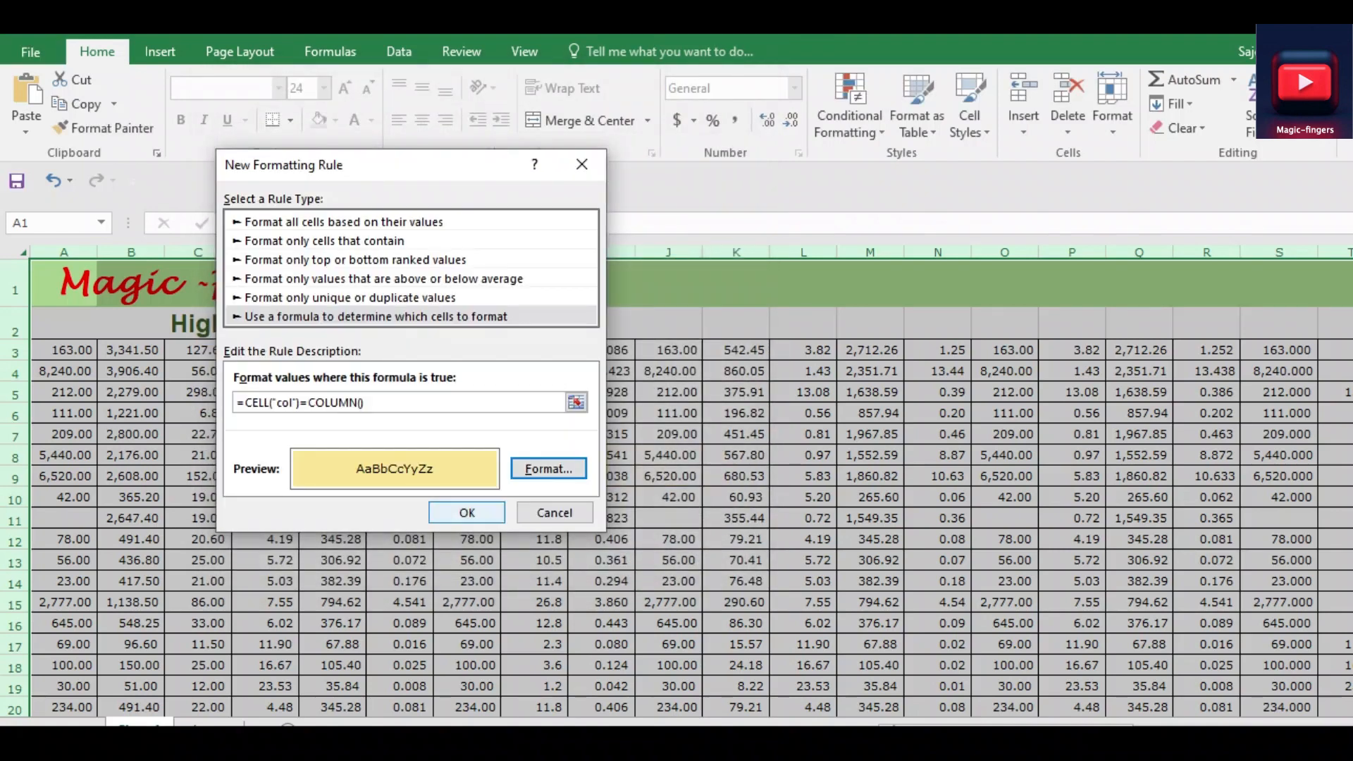
click(467, 512)
Test the combined row and column highlighting on cells across the sheet, including I11, A3, G9, D3, F7, H17 and N14
click(601, 518)
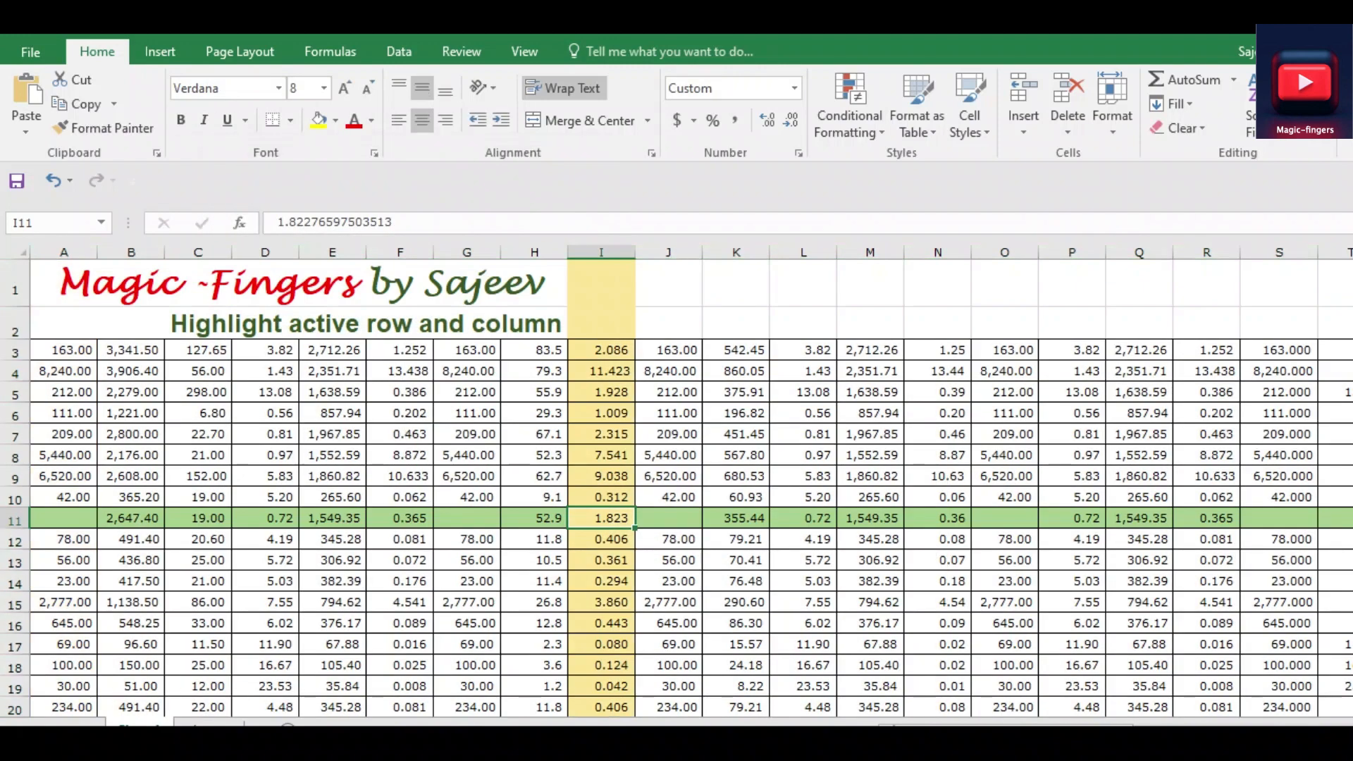
click(64, 351)
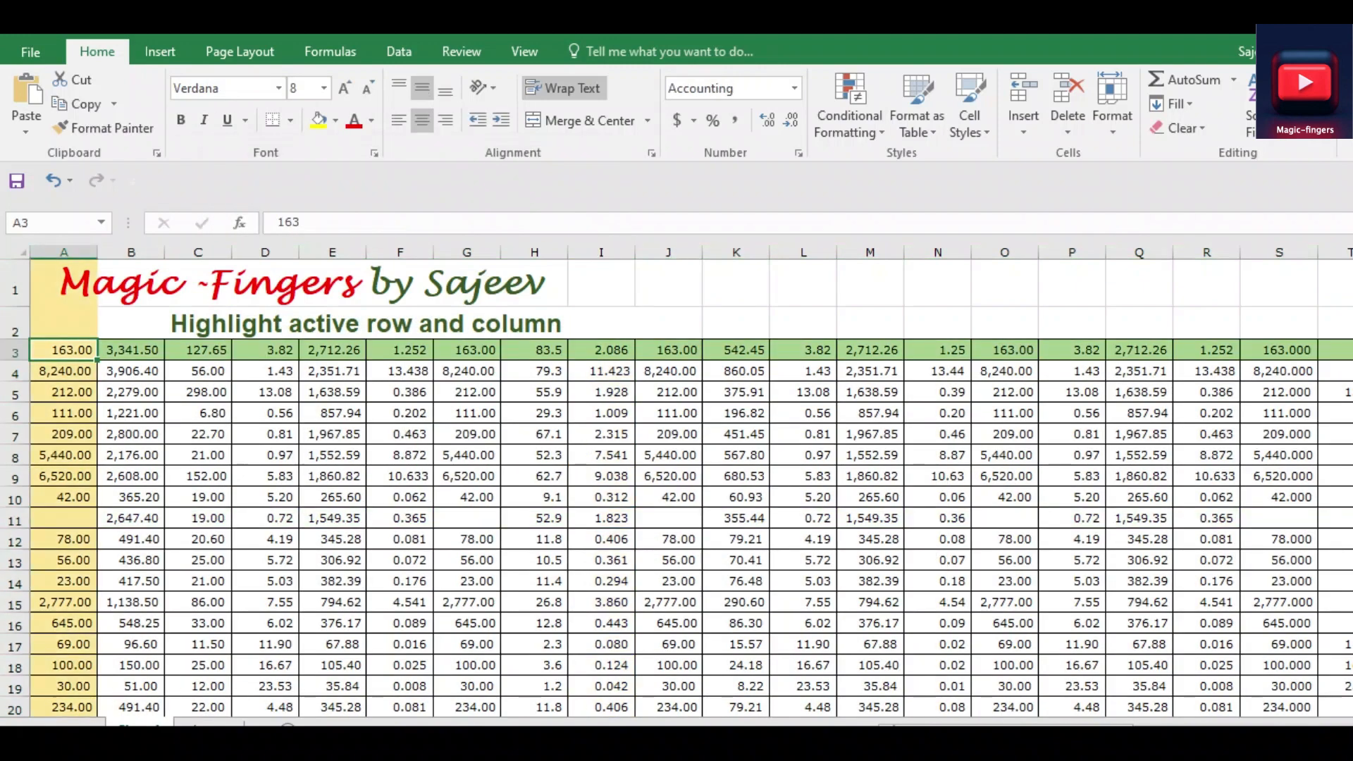
click(467, 477)
click(64, 350)
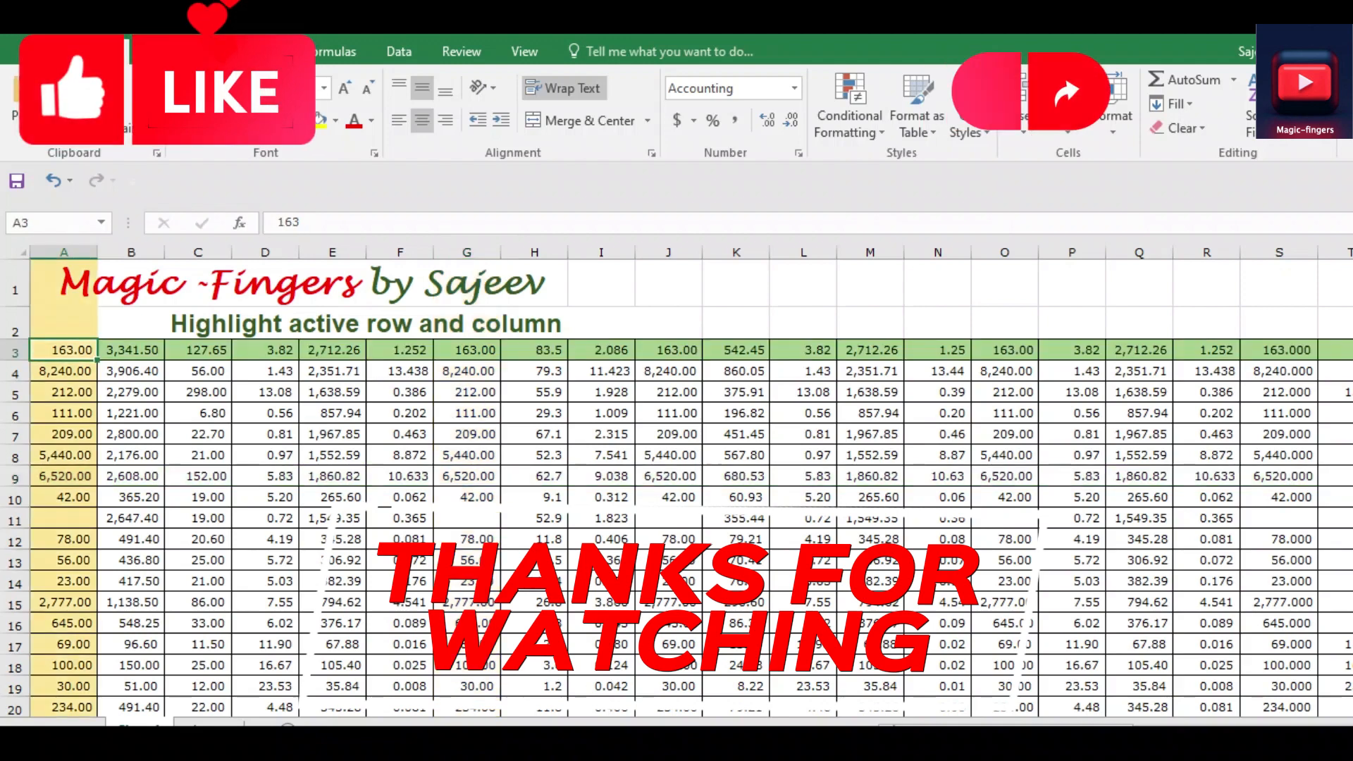
click(131, 350)
click(198, 372)
click(265, 350)
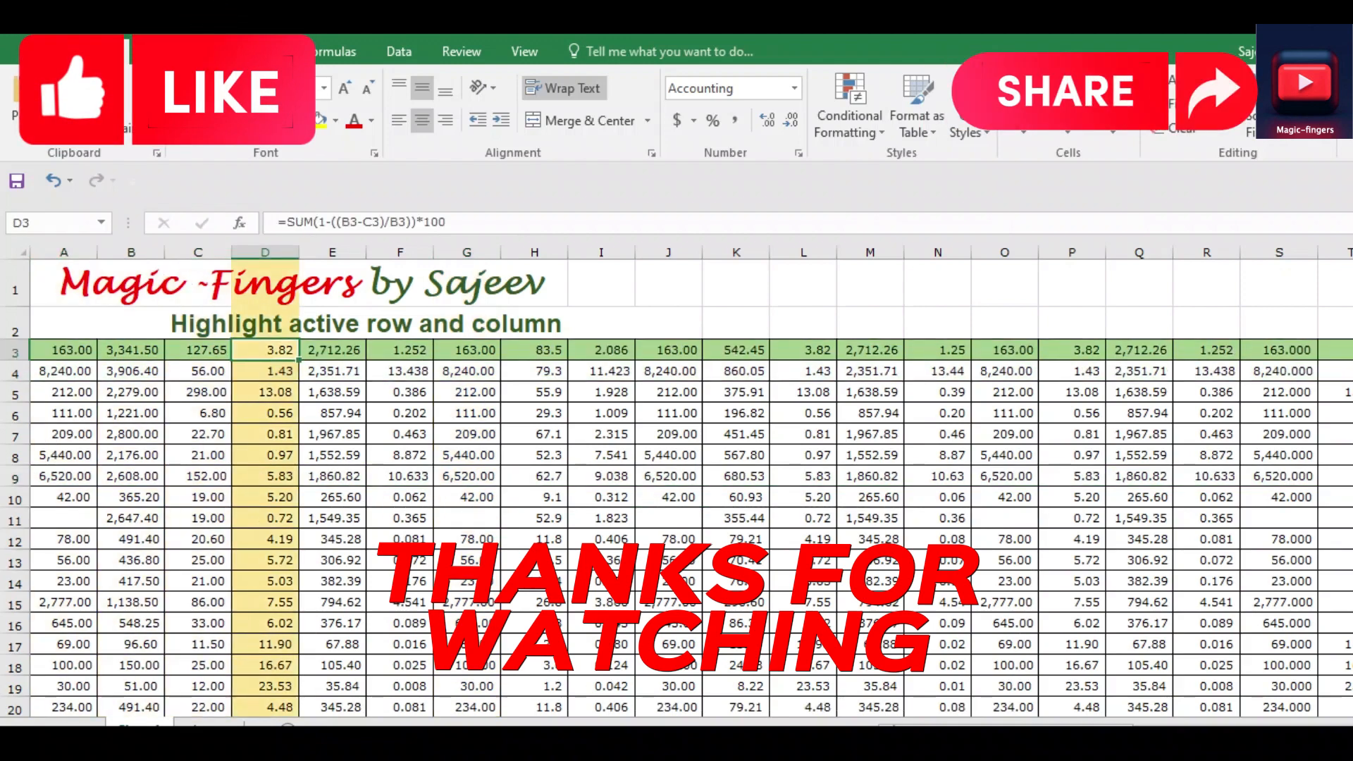
click(401, 434)
click(534, 644)
click(937, 581)
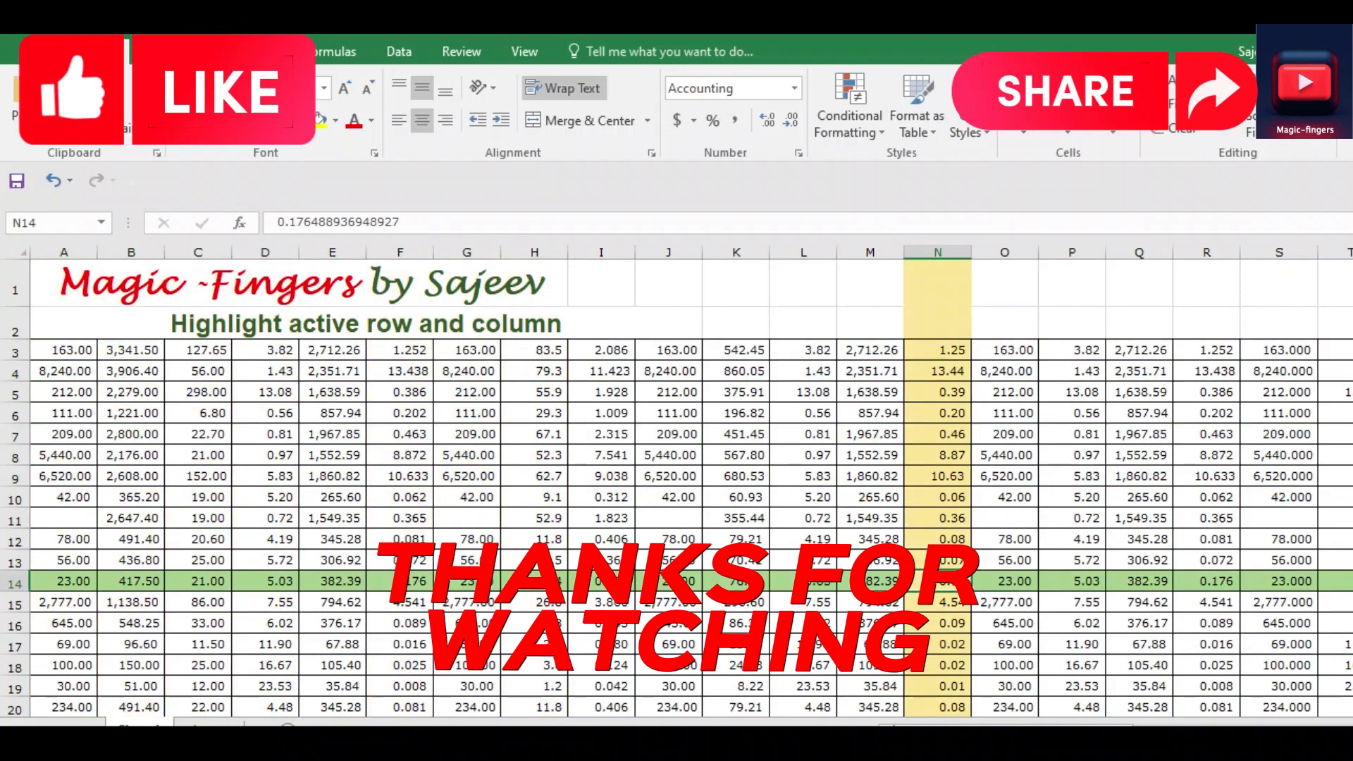